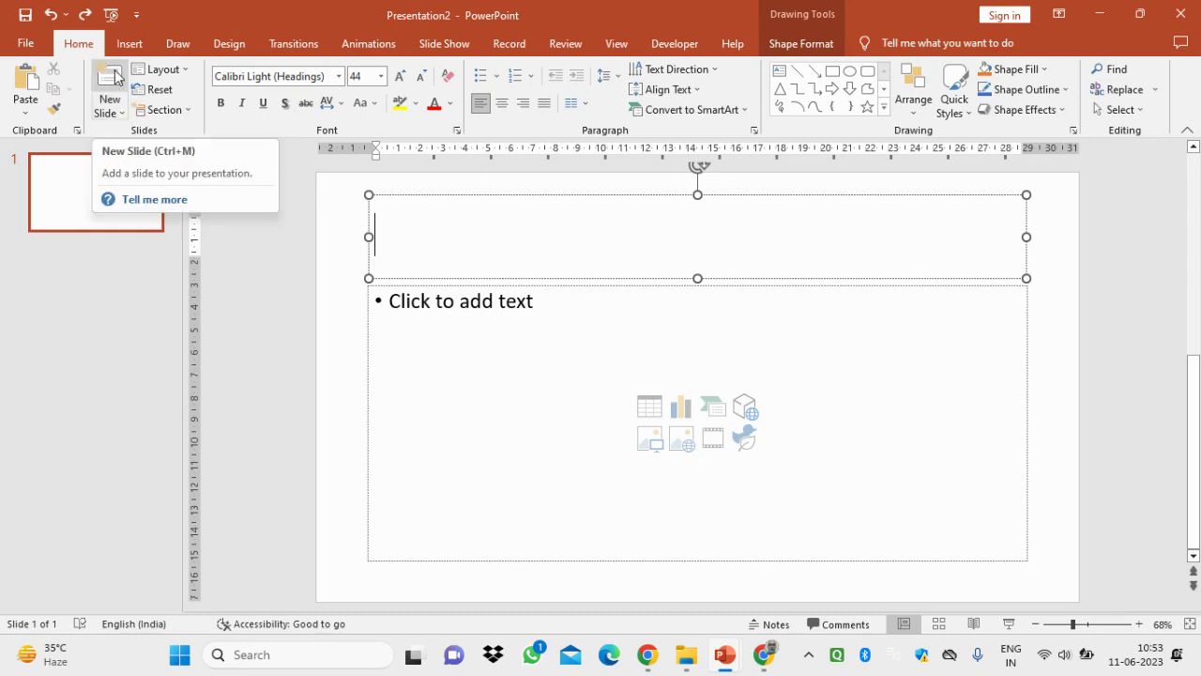
Add a second Title and Content slide to the blank Presentation2
left_click(110, 79)
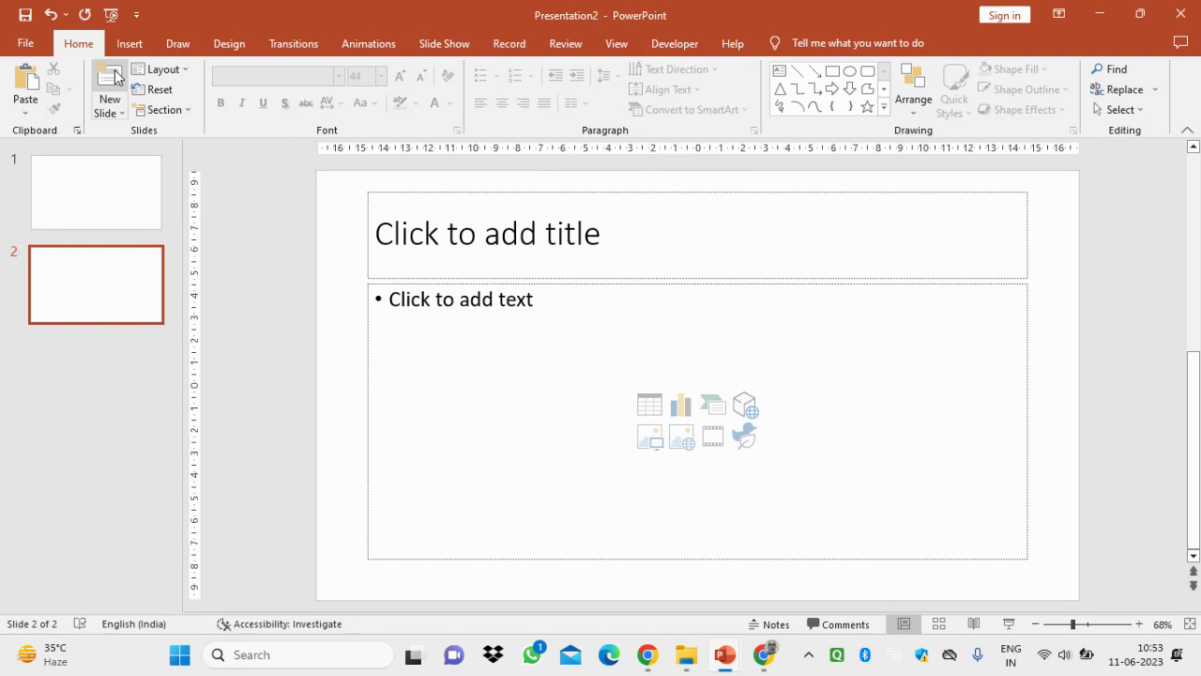
Insert a new Title Slide layout slide directly after slide 1
left_click(162, 201)
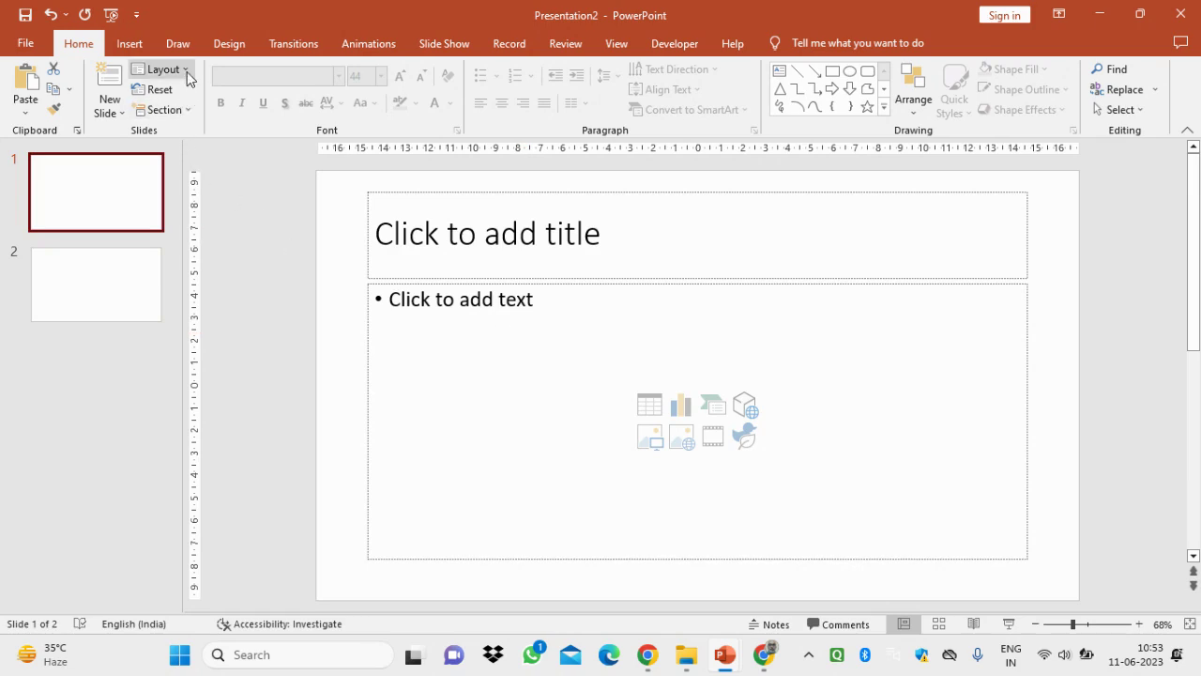
left_click(122, 114)
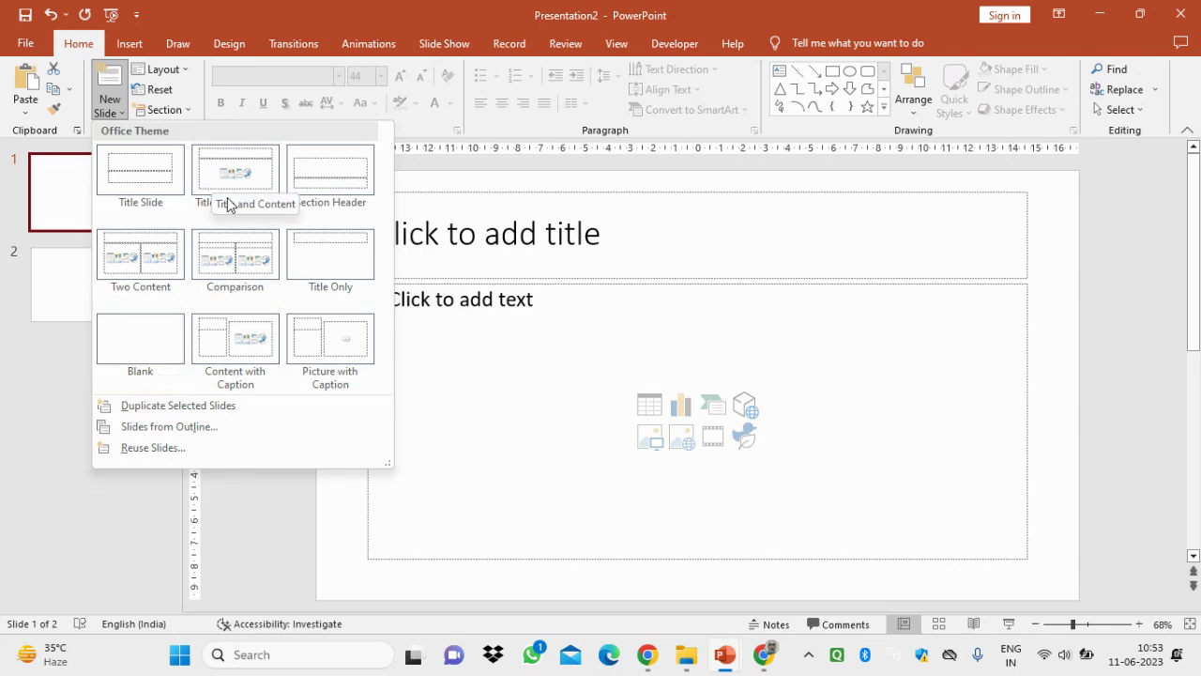
left_click(143, 179)
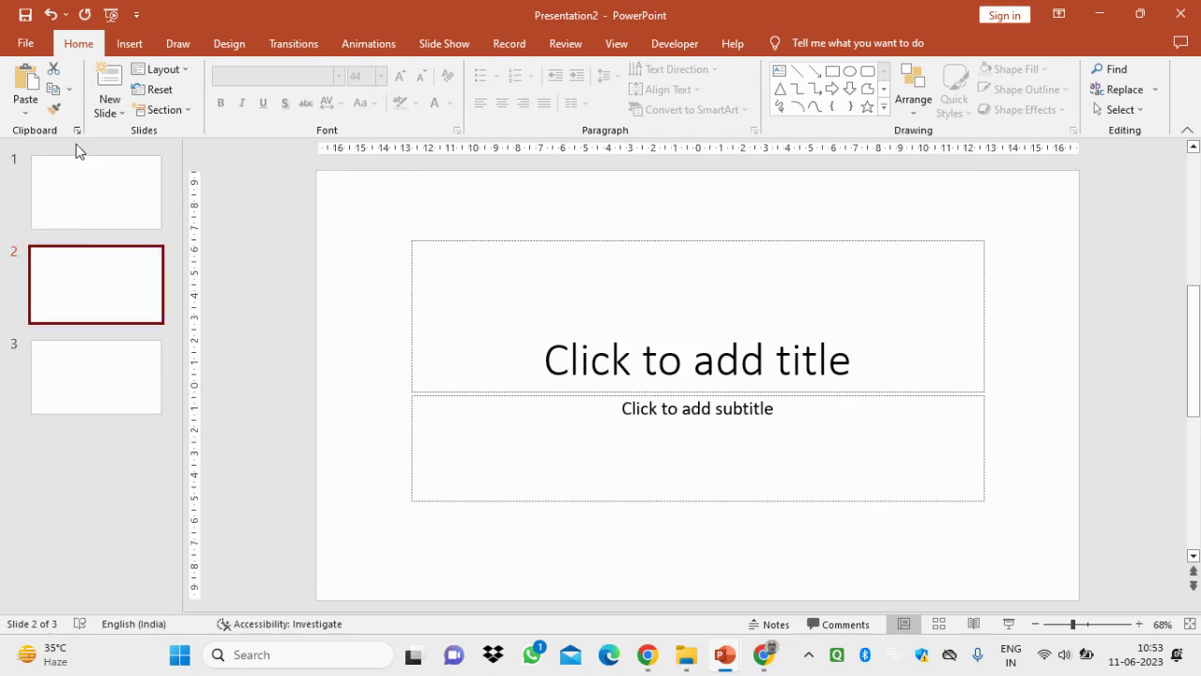
Give slide 2 the Title and Content layout, then put the cursor in its empty title
left_click(182, 70)
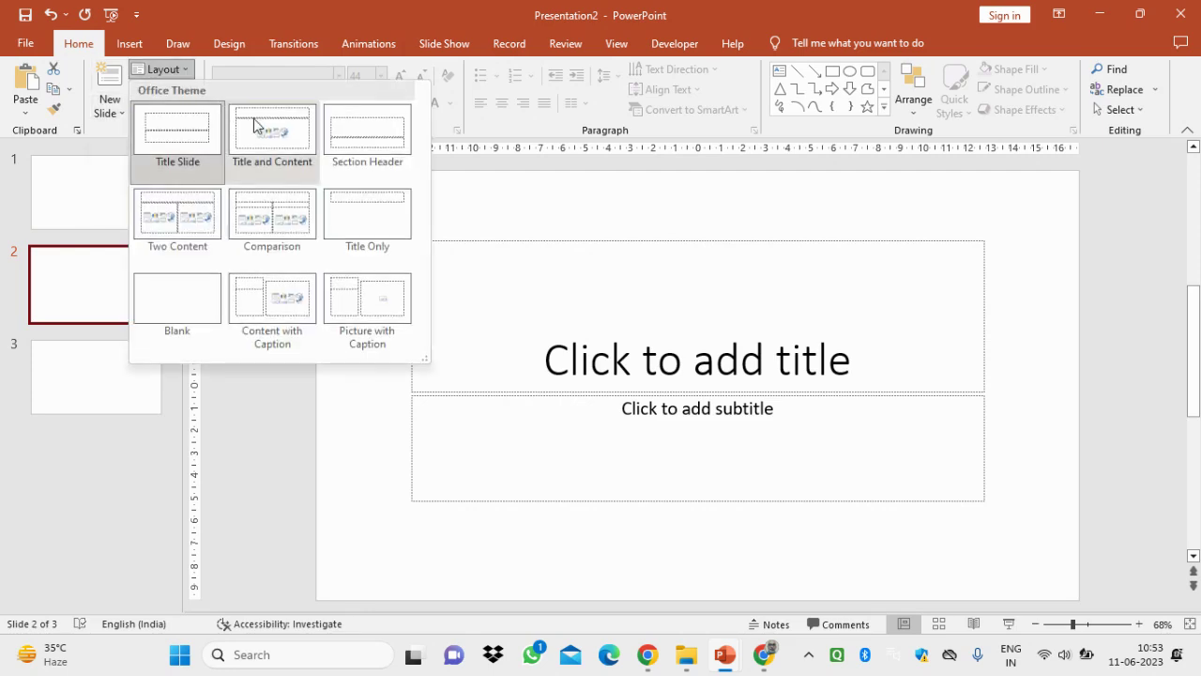
left_click(253, 122)
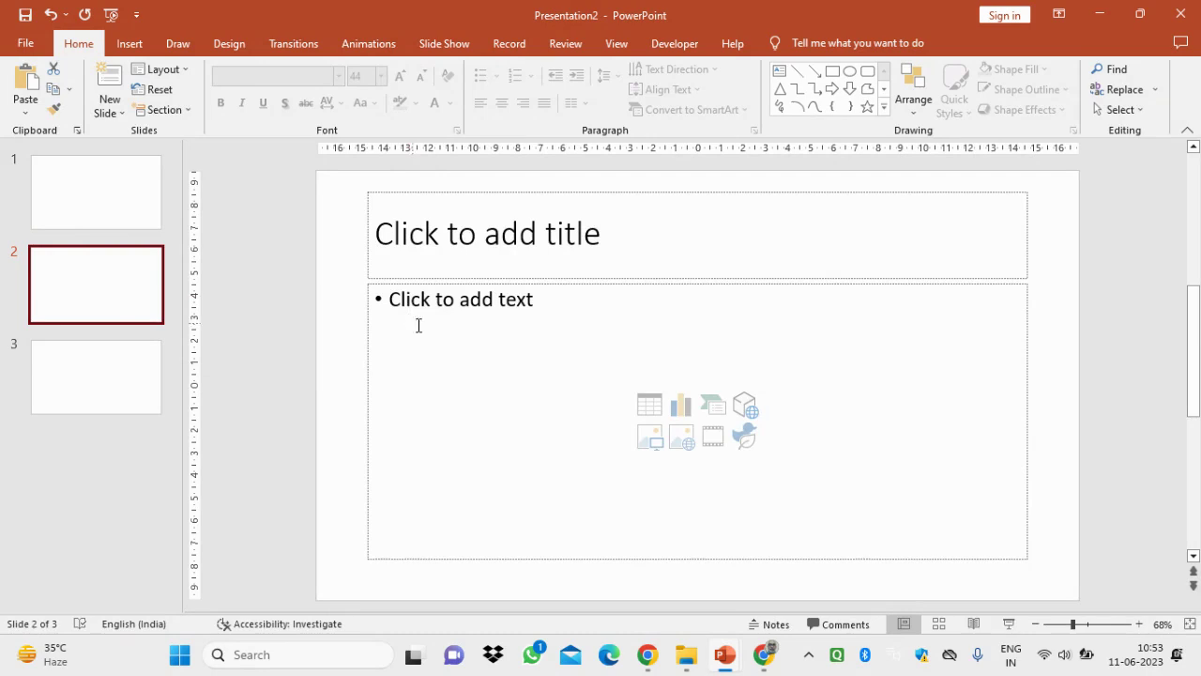
left_click(183, 69)
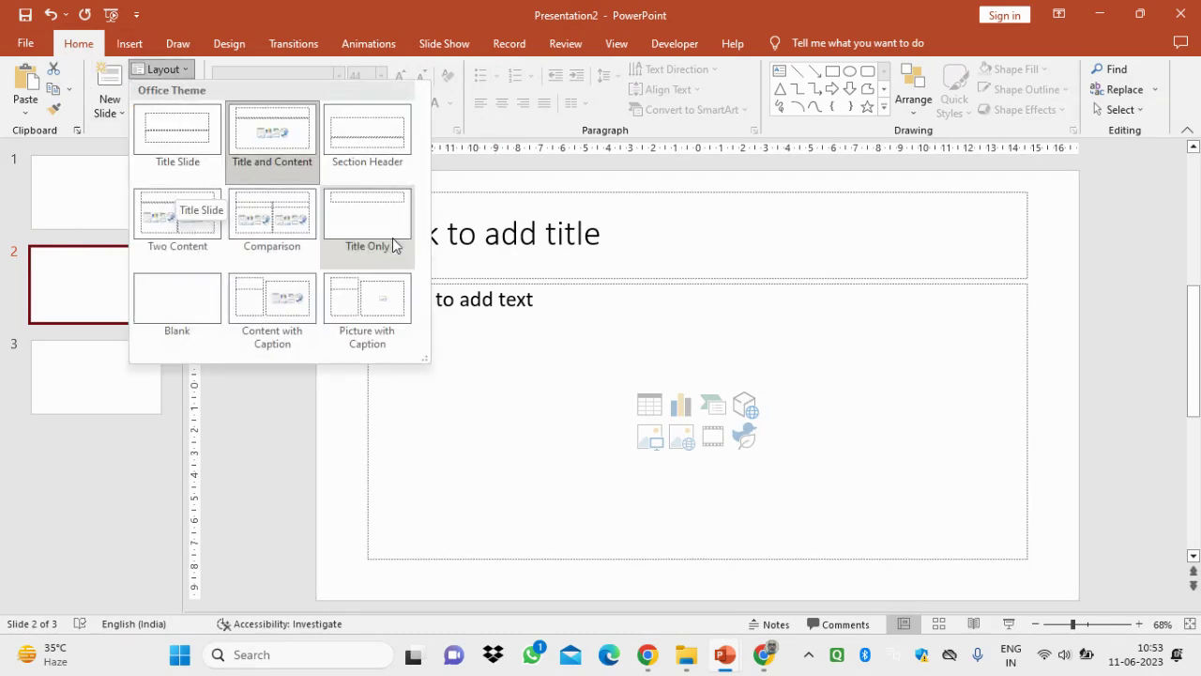
left_click(607, 363)
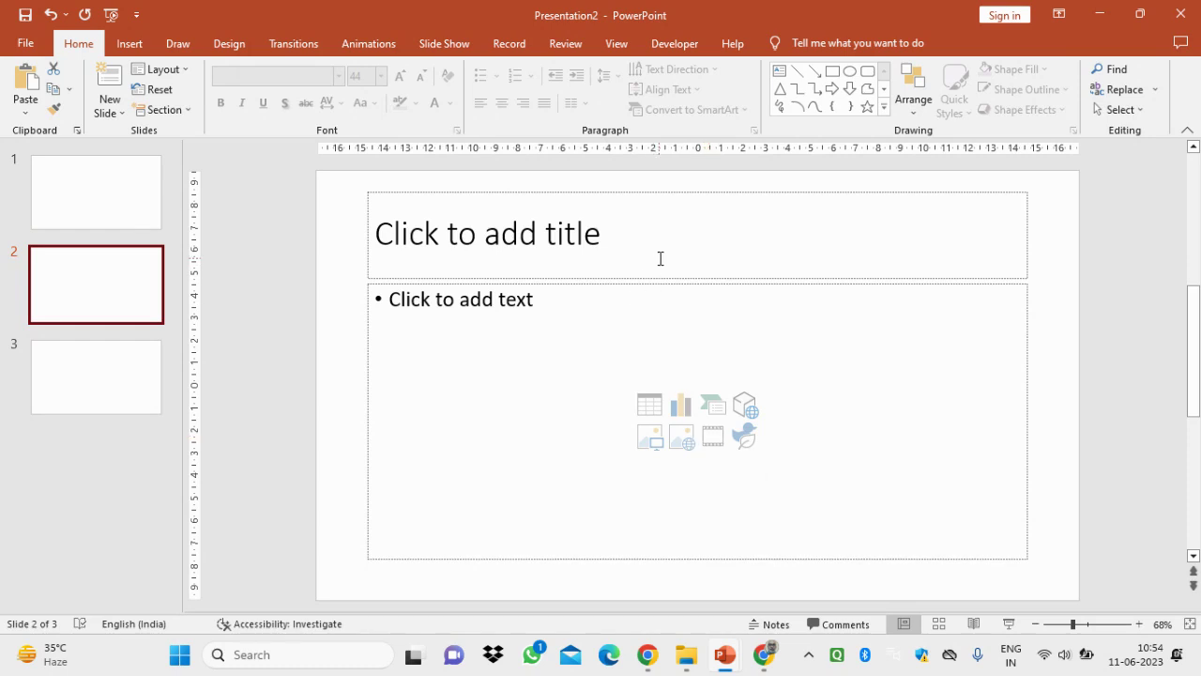
left_click(589, 243)
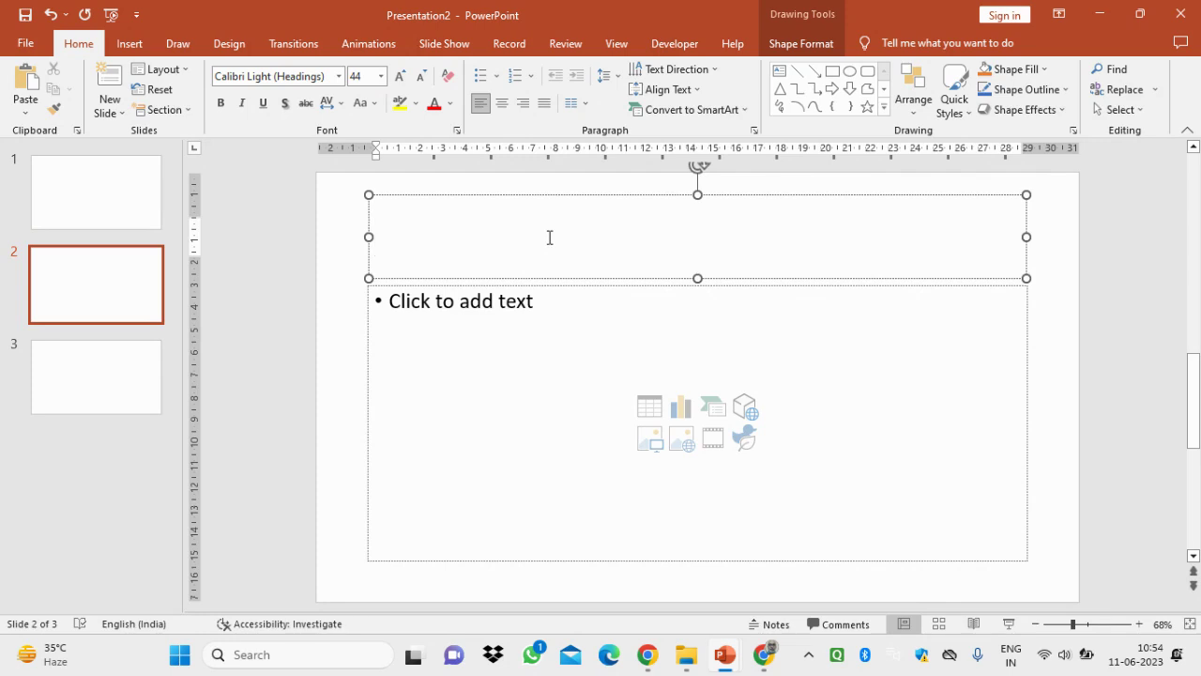
left_click(1045, 70)
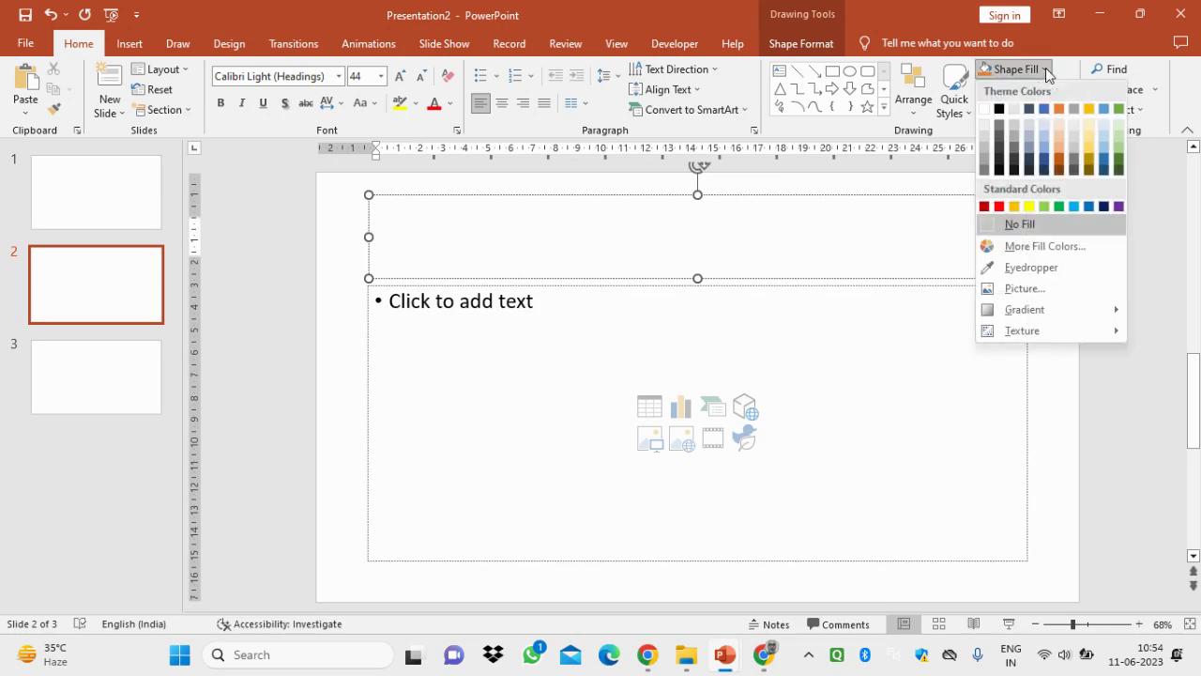
left_click(1030, 206)
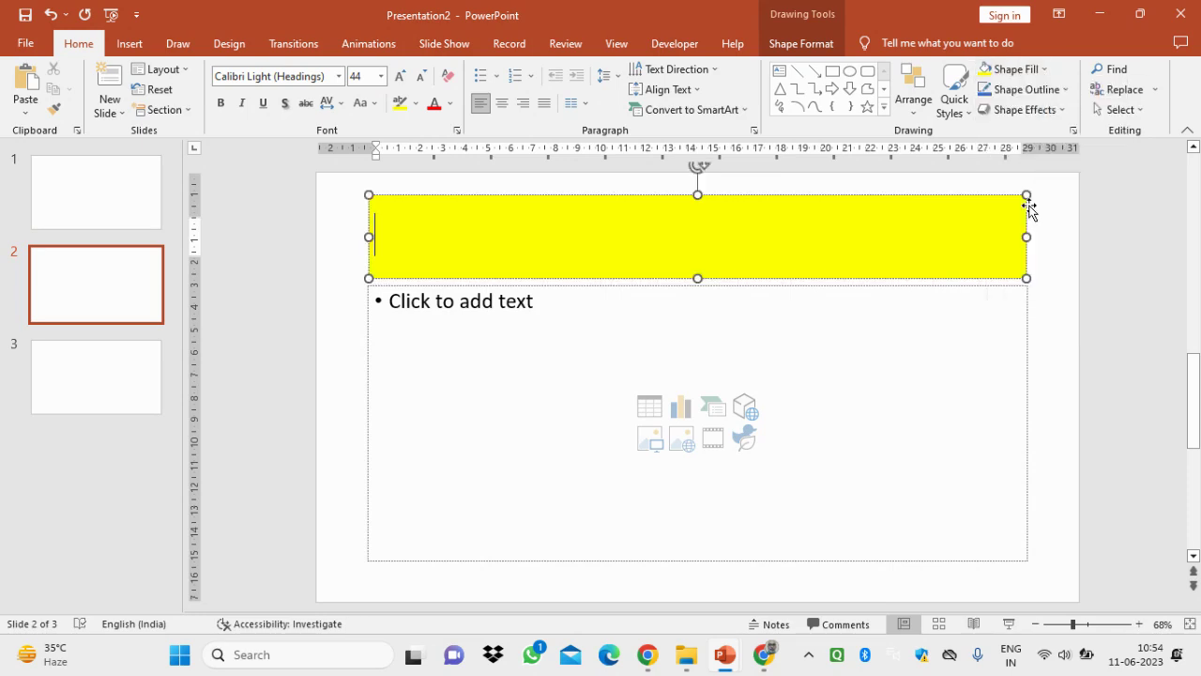
left_click(780, 348)
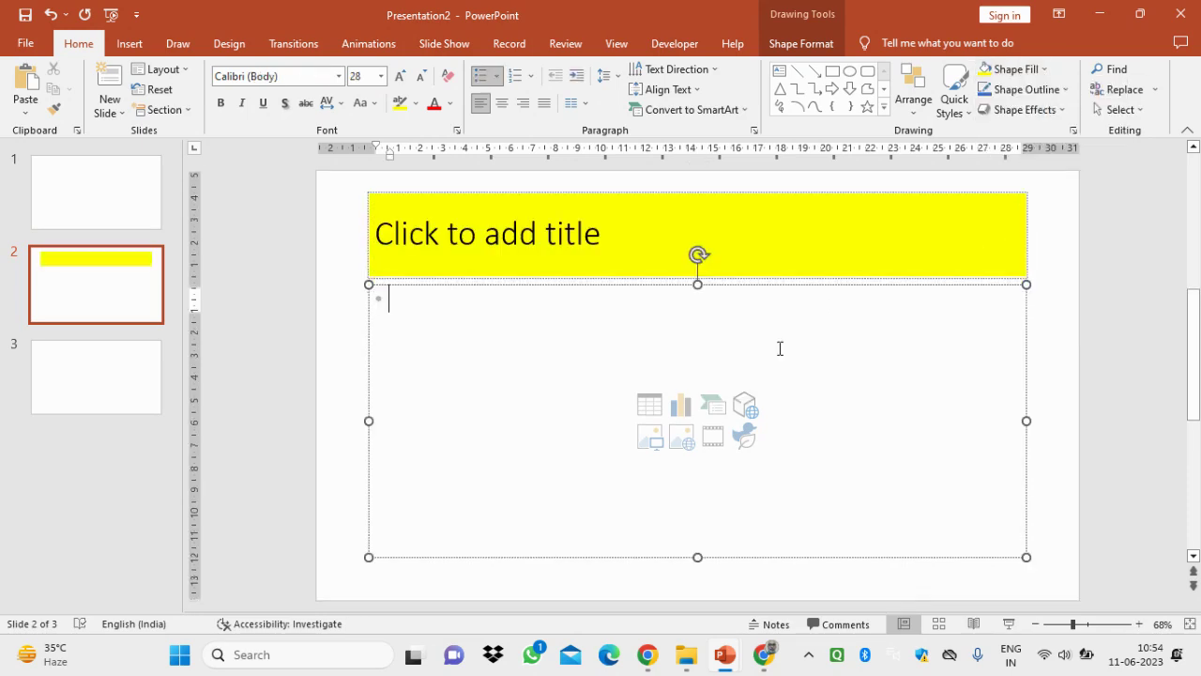
left_click(1044, 68)
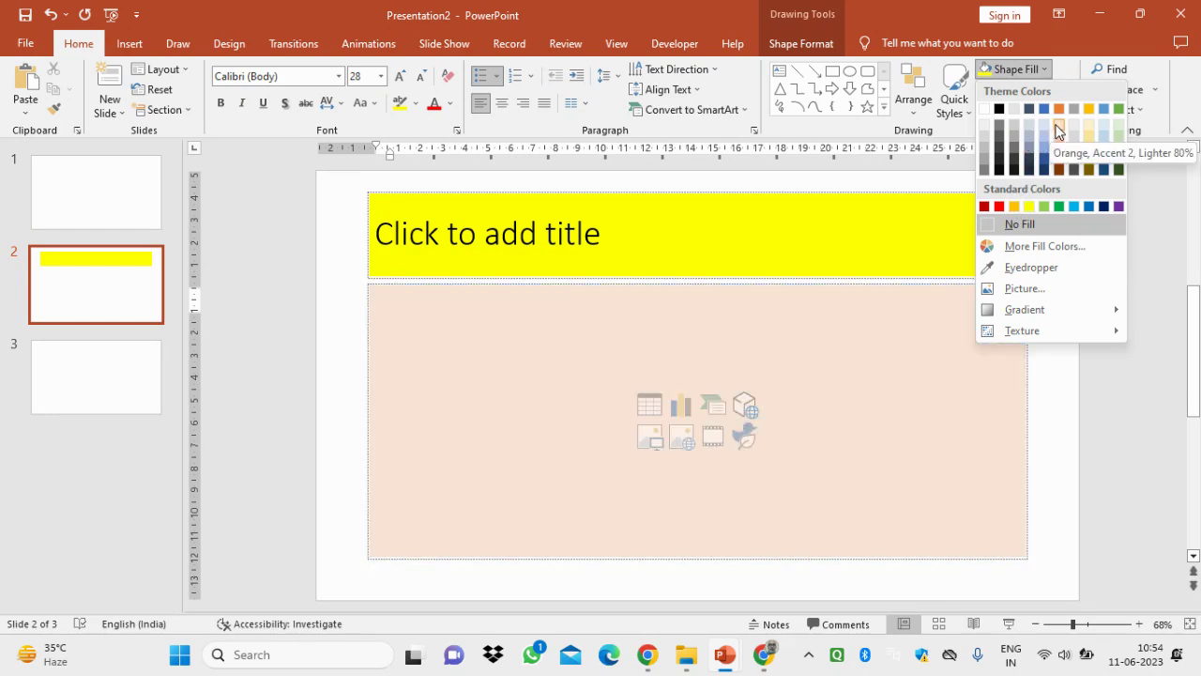
left_click(1057, 131)
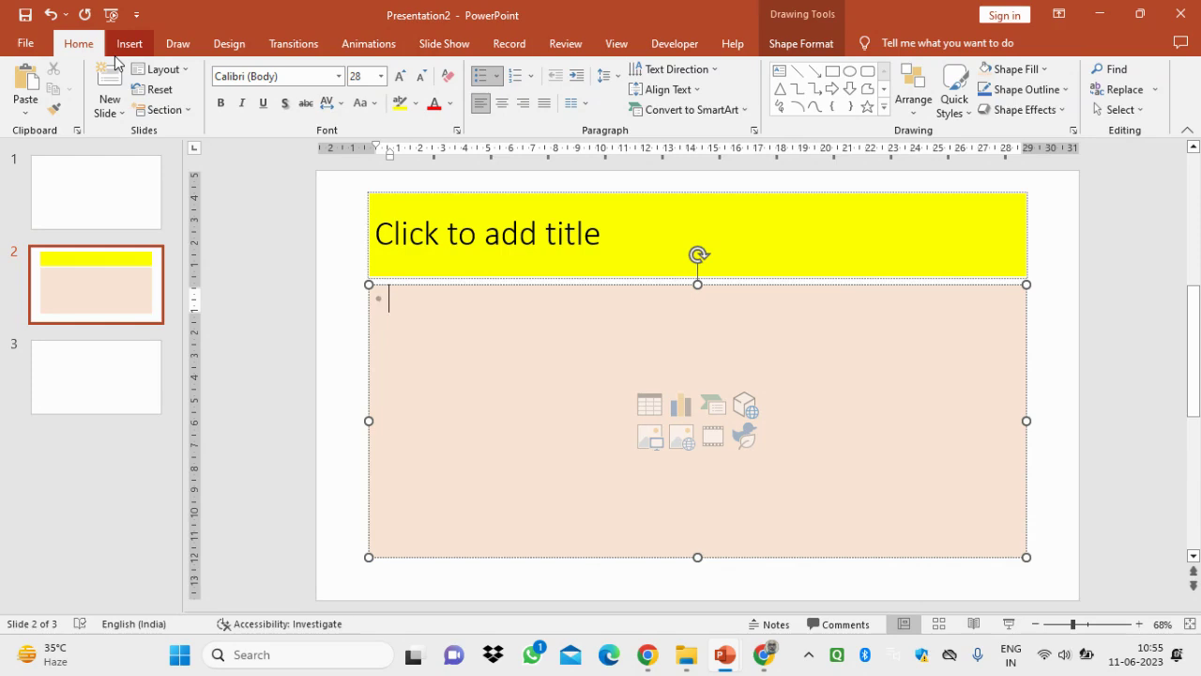
key("ctrl+z")
key("ctrl+z")
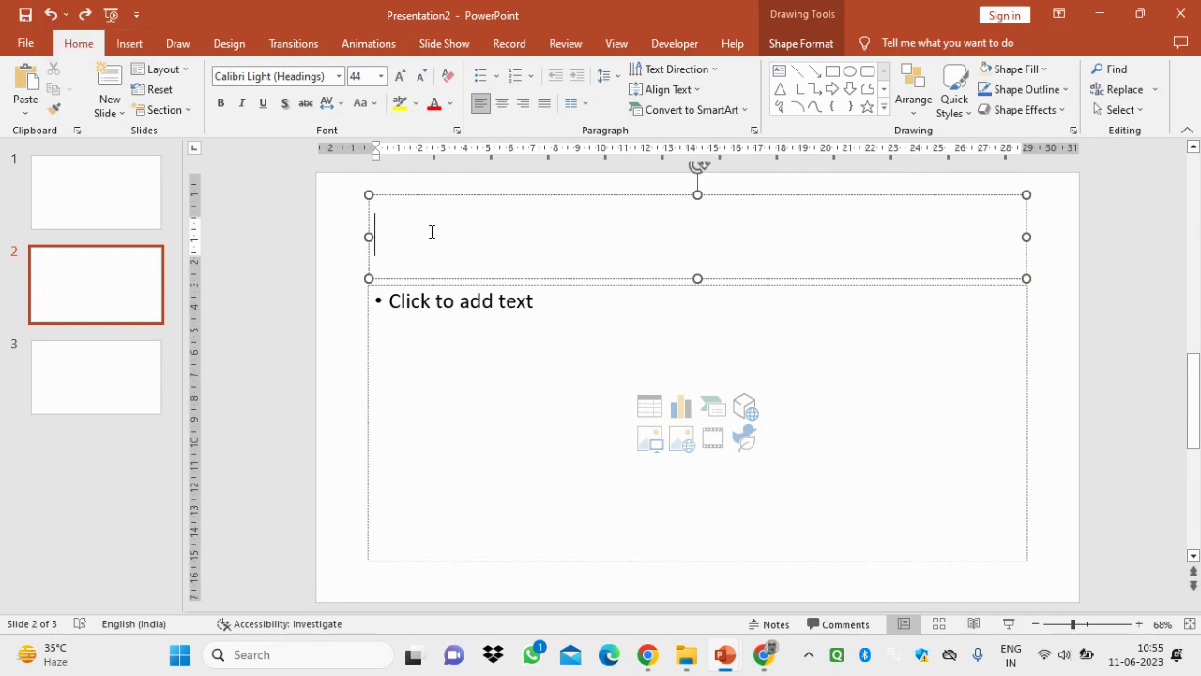
left_click(130, 43)
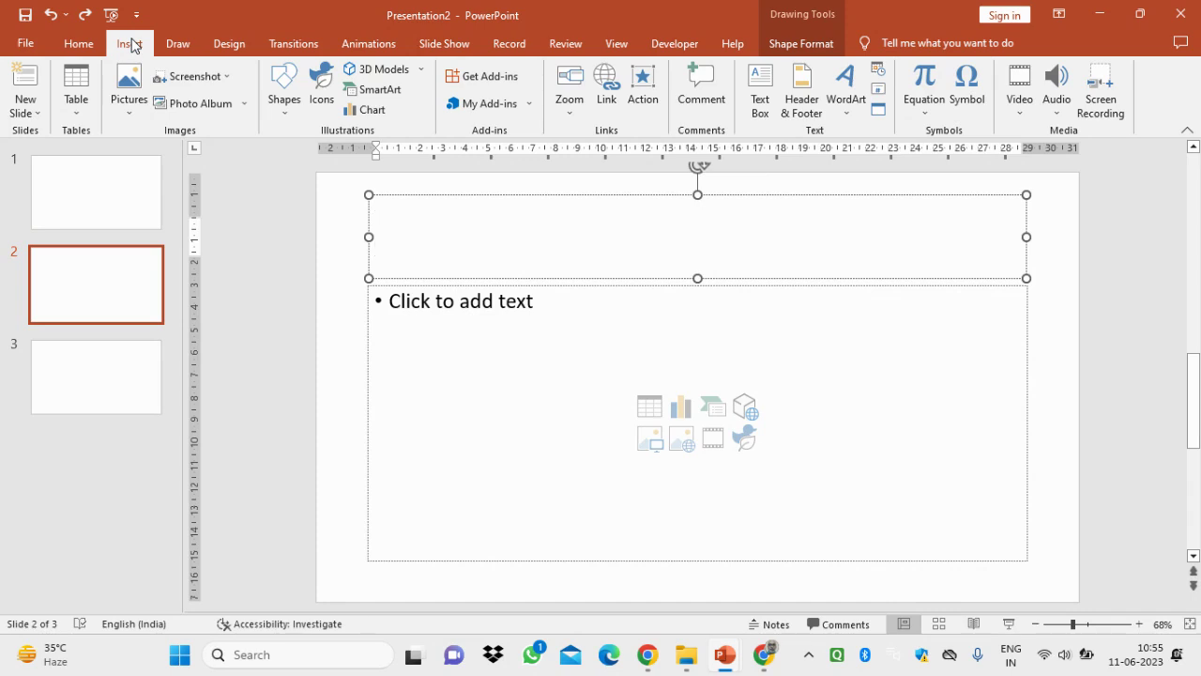
left_click(627, 45)
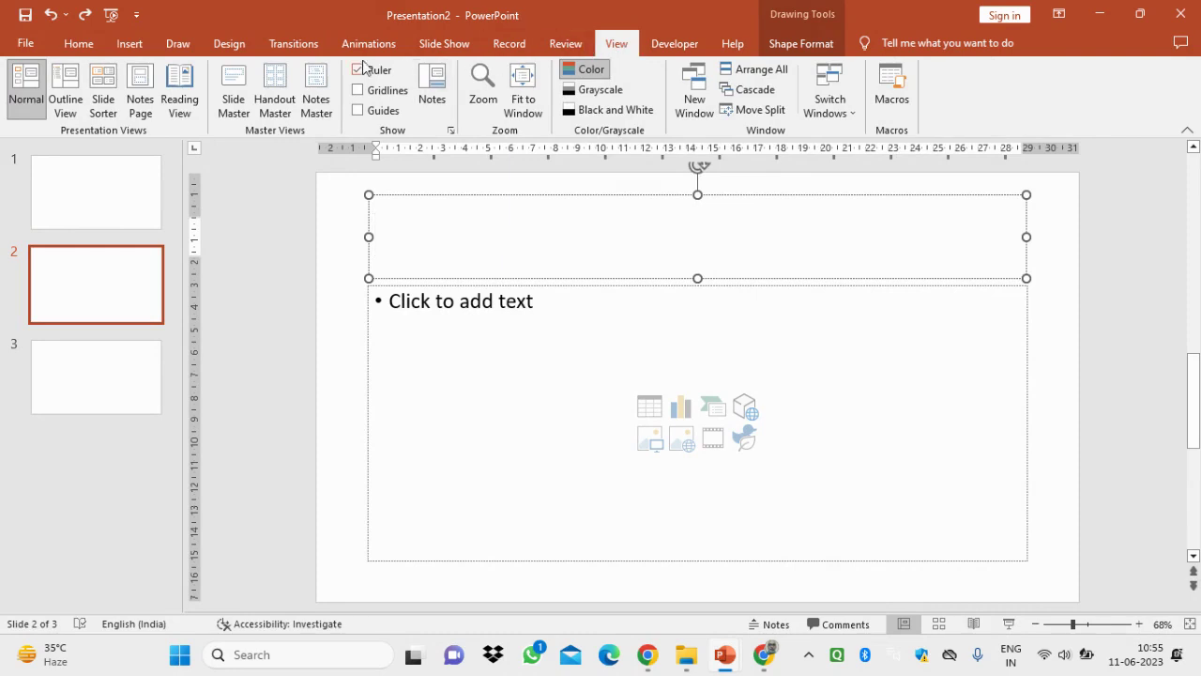
left_click(78, 45)
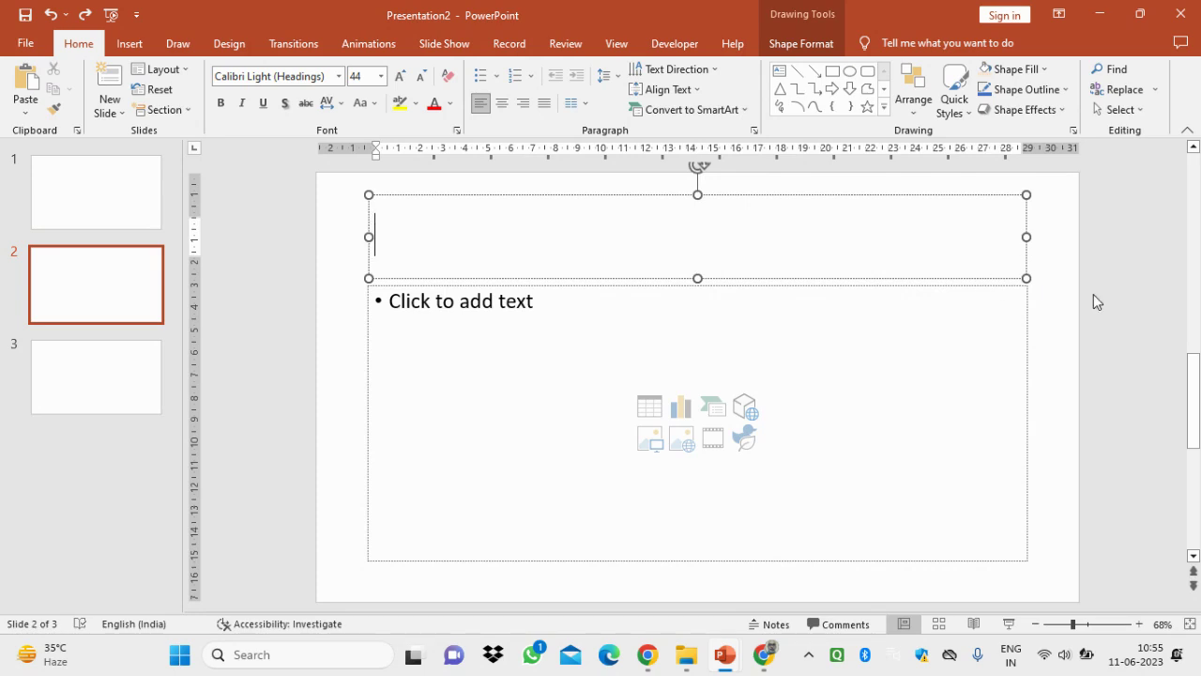
left_click(1062, 300)
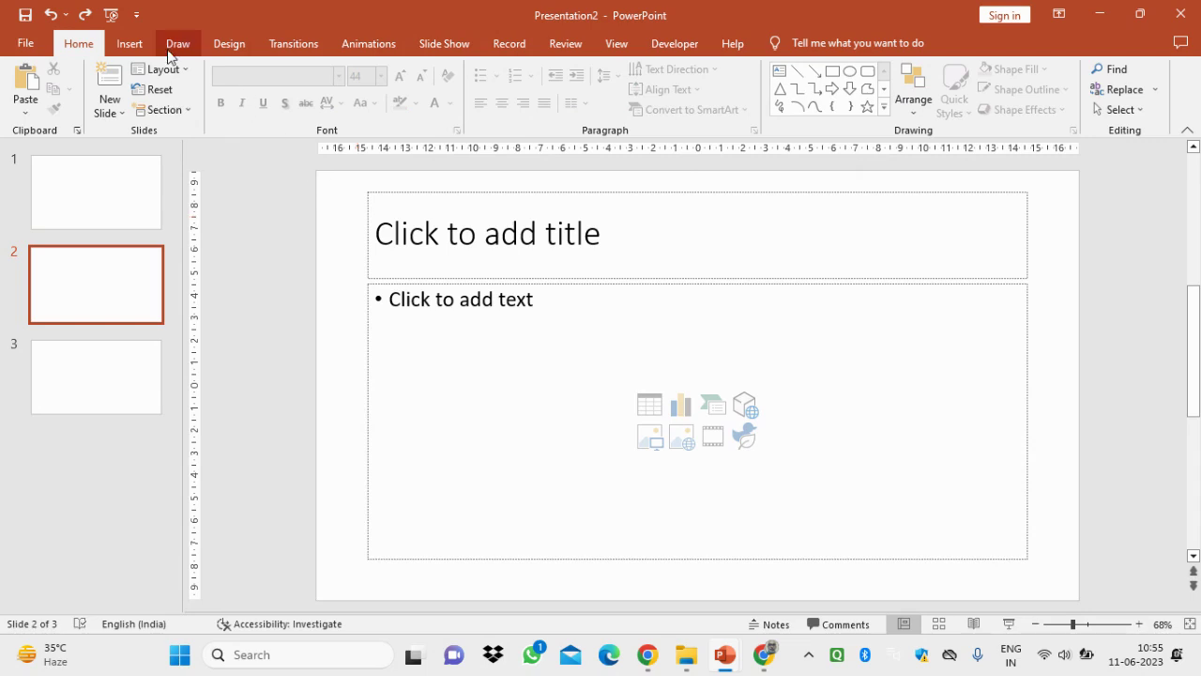
left_click(229, 45)
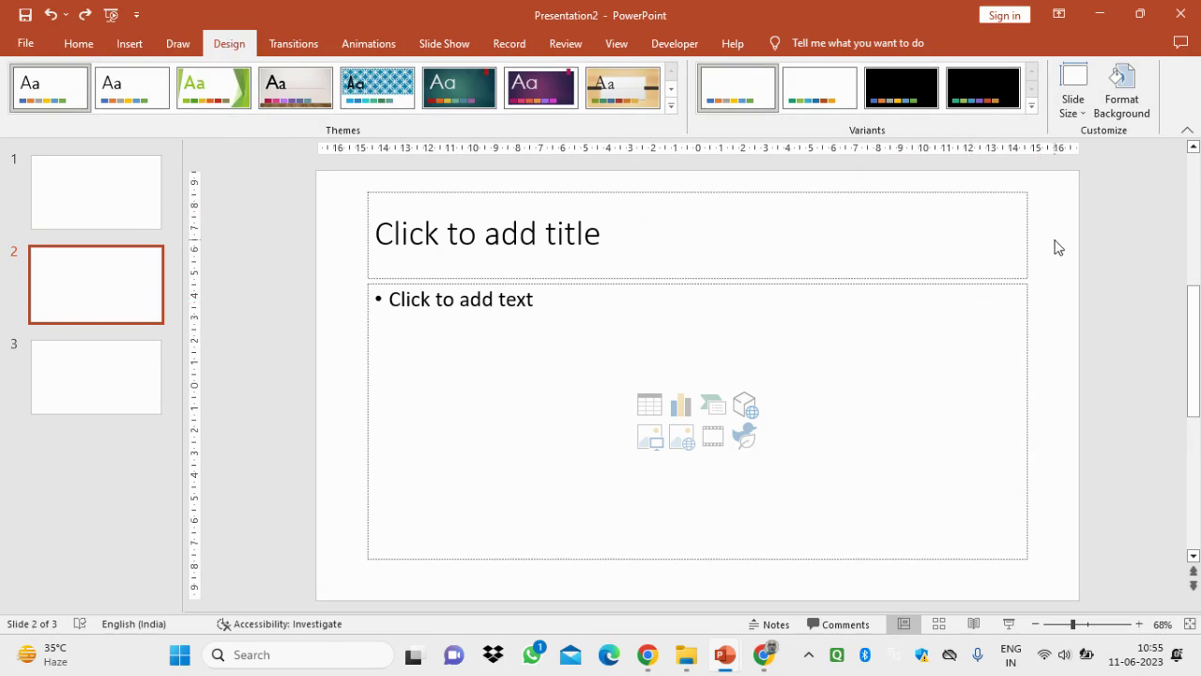
Give slide 2's background a blue-grey solid fill in Format Background
left_click(1129, 104)
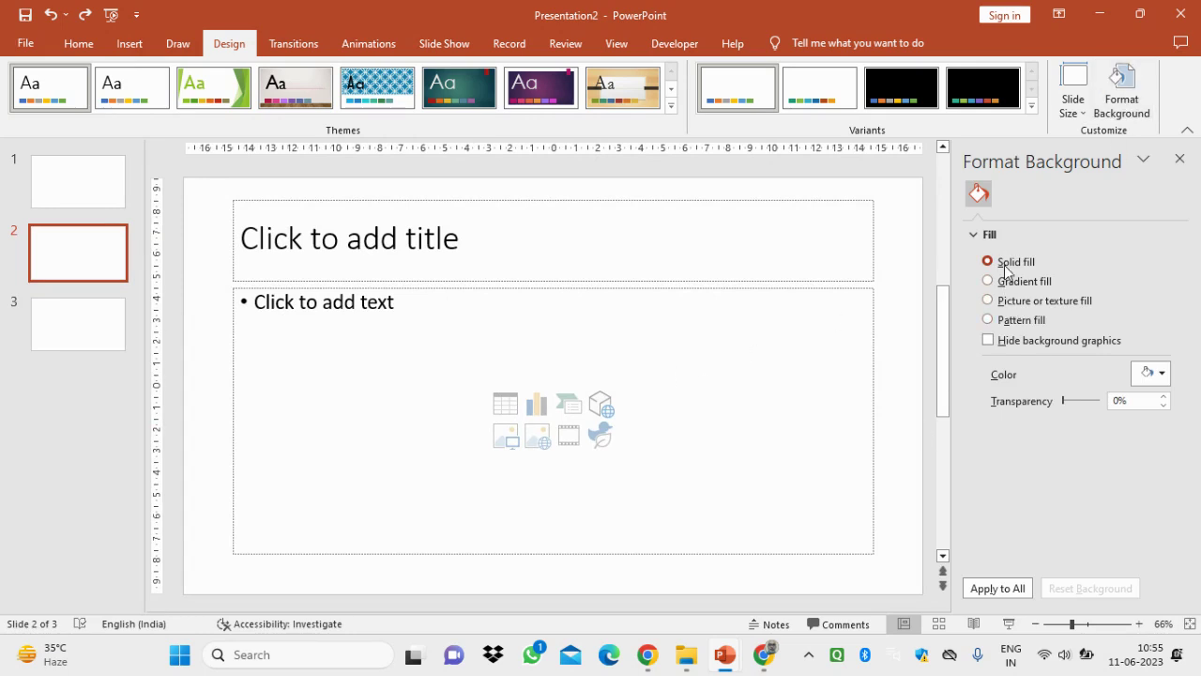
left_click(1162, 375)
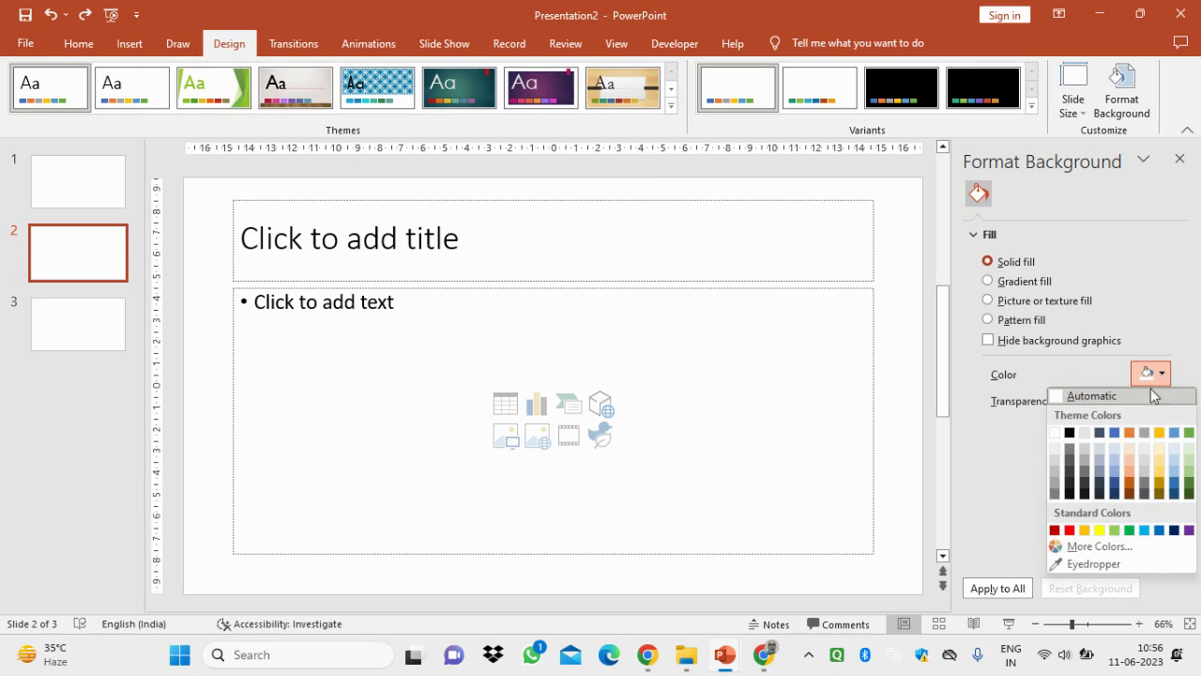
left_click(1100, 479)
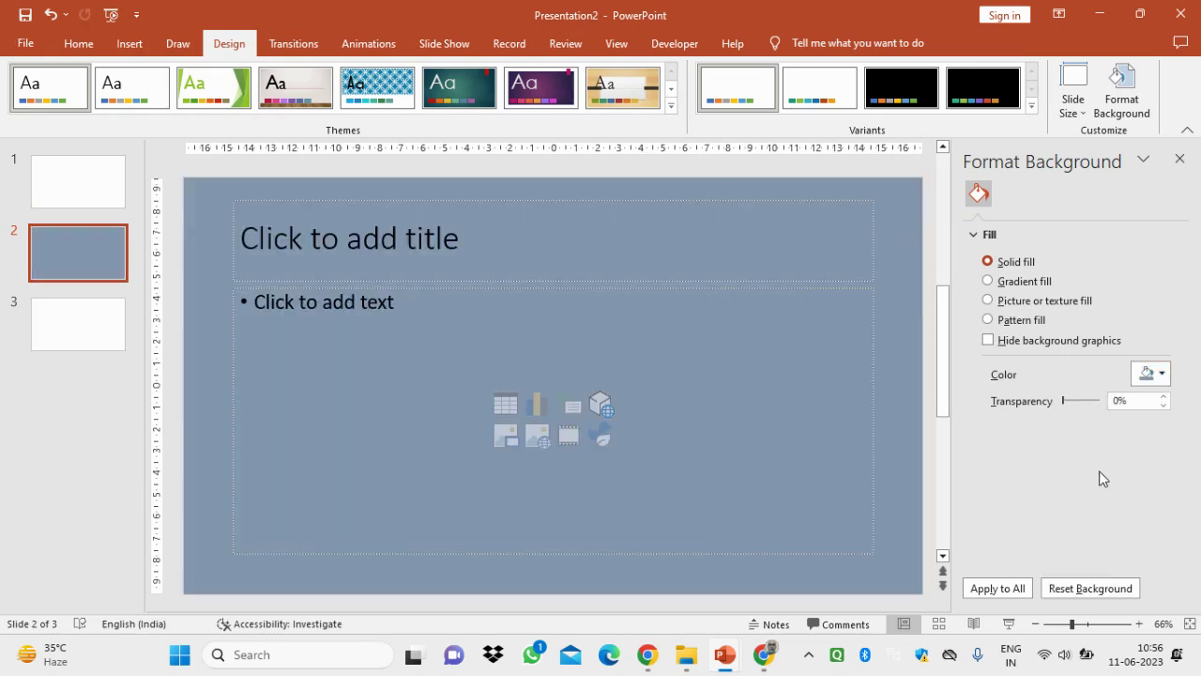
Try gradient, texture and diagonal weave pattern fills on the slide background
left_click(1013, 291)
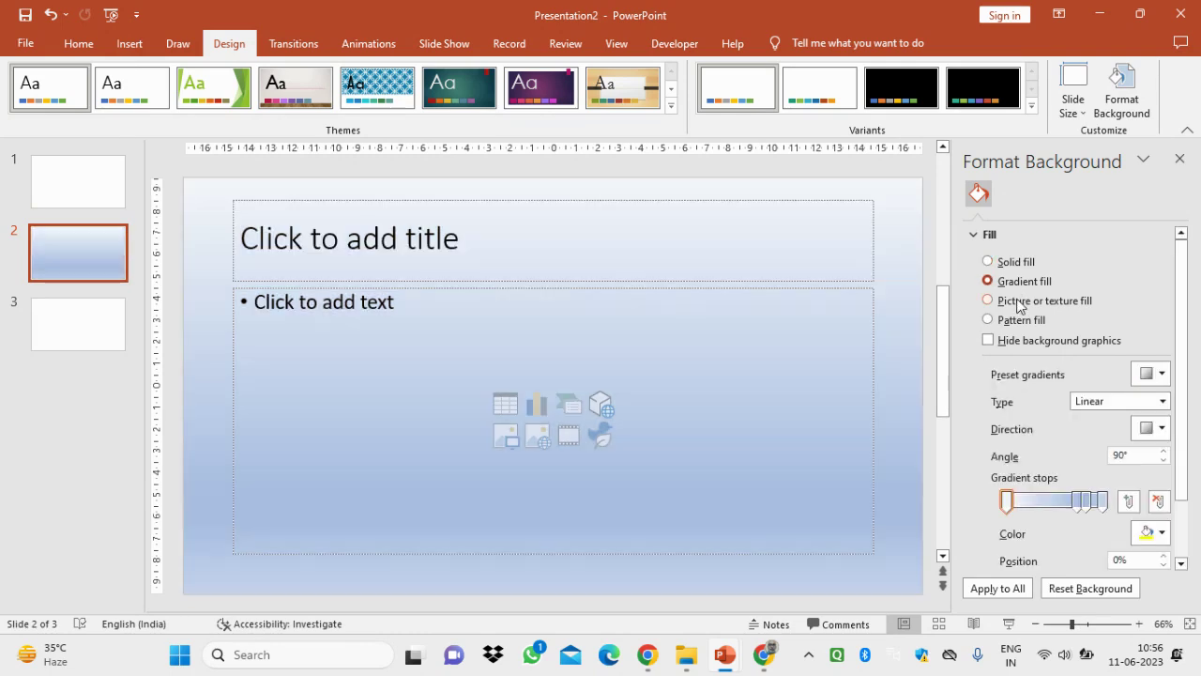
left_click(1020, 303)
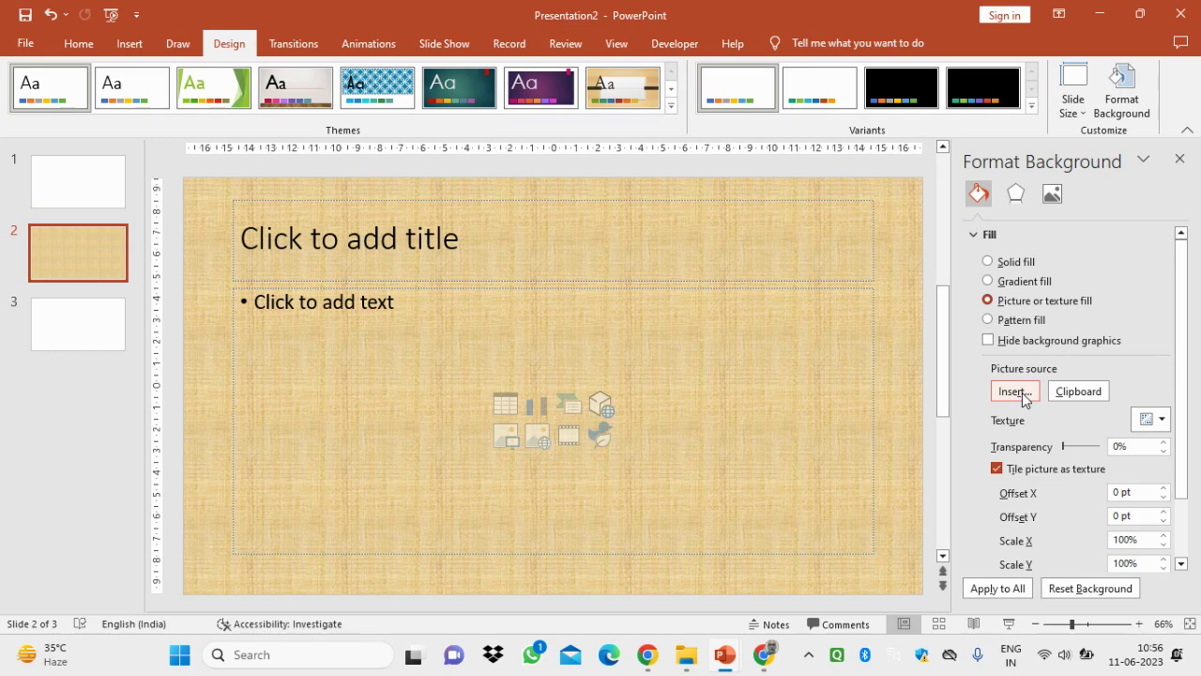
left_click(1014, 391)
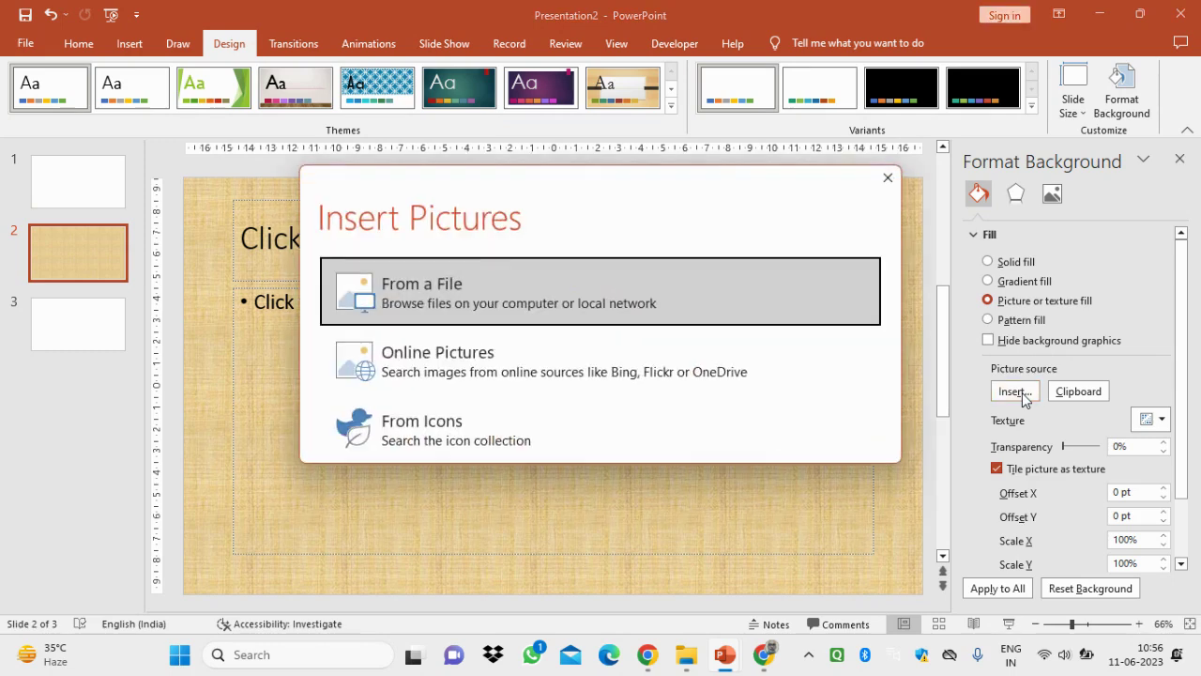
left_click(887, 179)
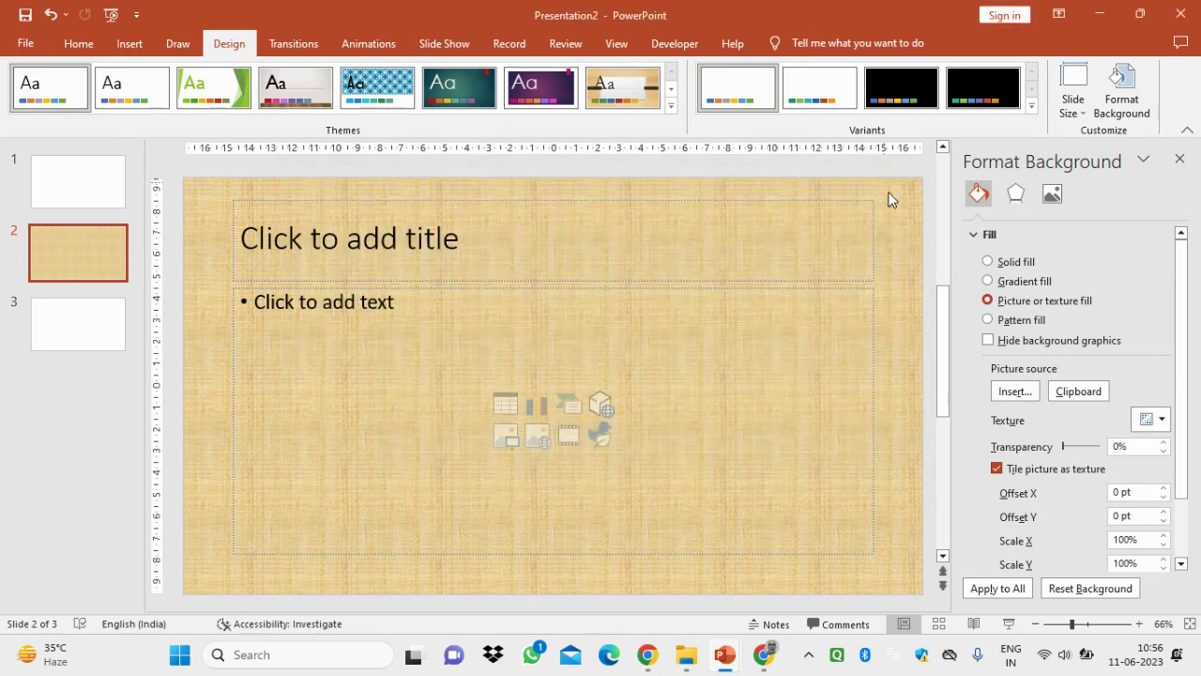
left_click(989, 320)
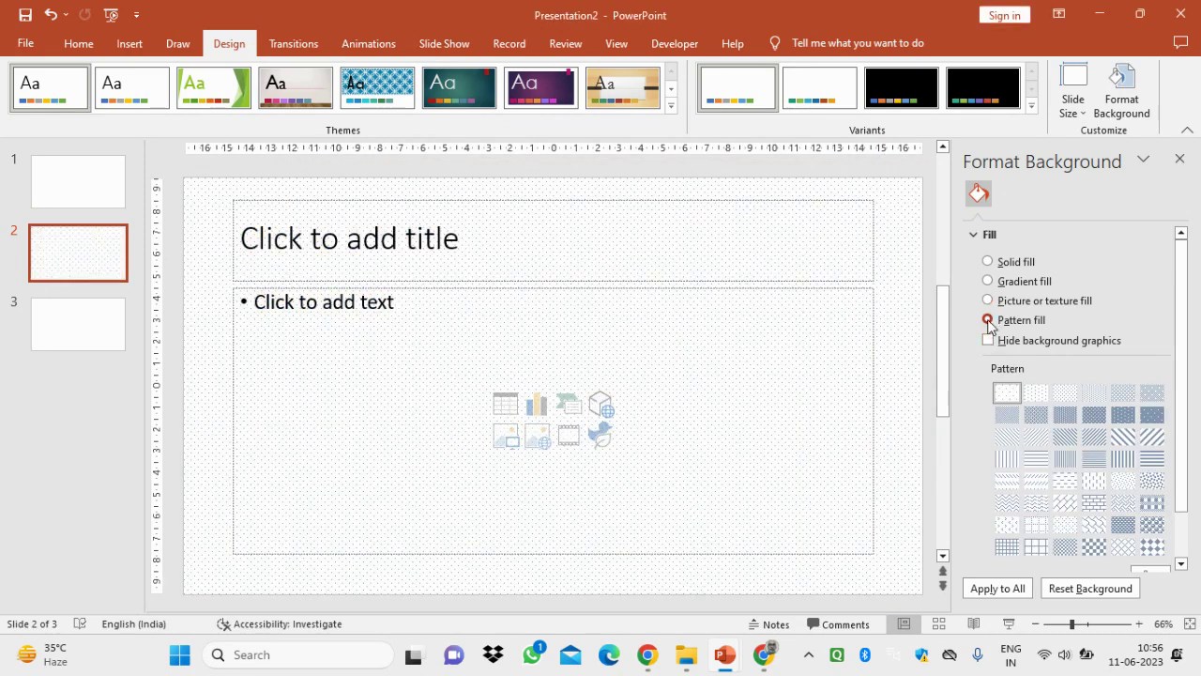
left_click(1062, 504)
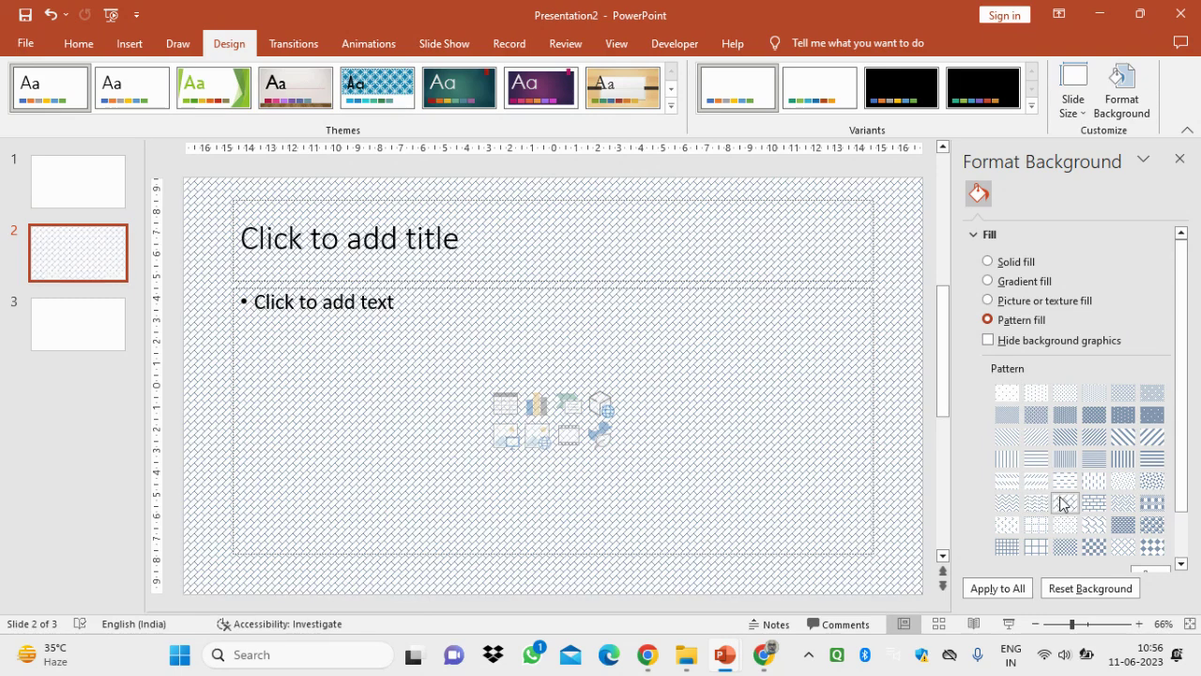
Return the background to a solid fill with Automatic white colour
left_click(988, 264)
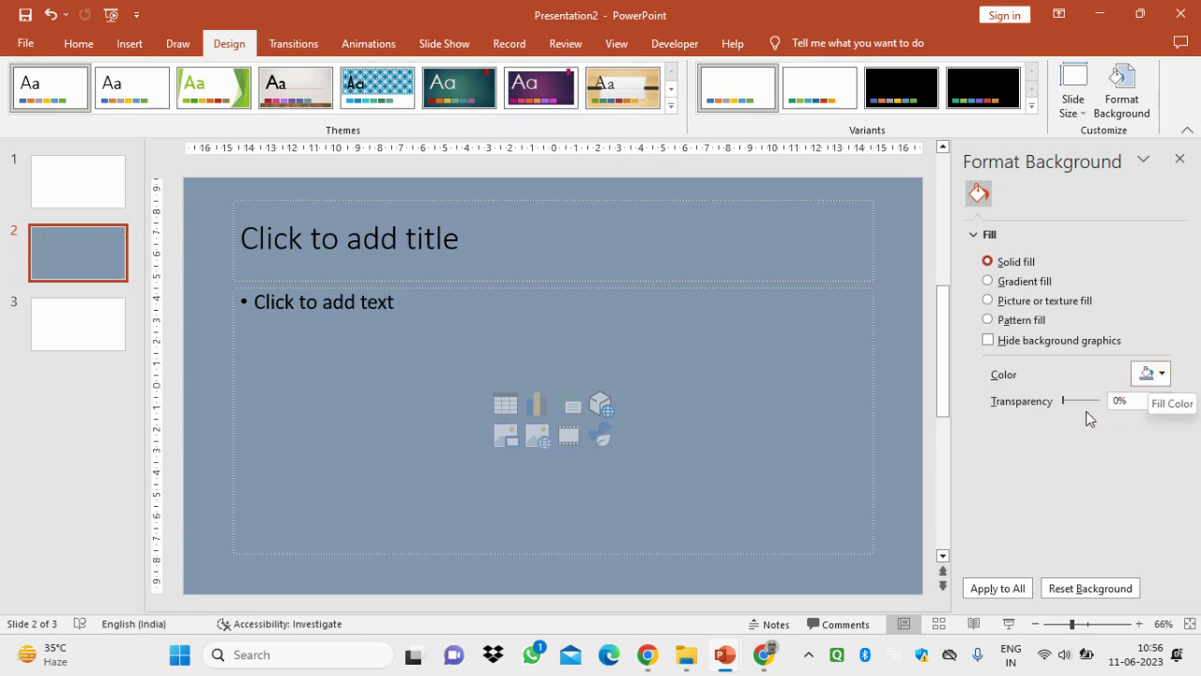
mouse_move(1065, 401)
left_mouse_down()
mouse_move(1099, 404)
mouse_move(1066, 407)
left_mouse_up()
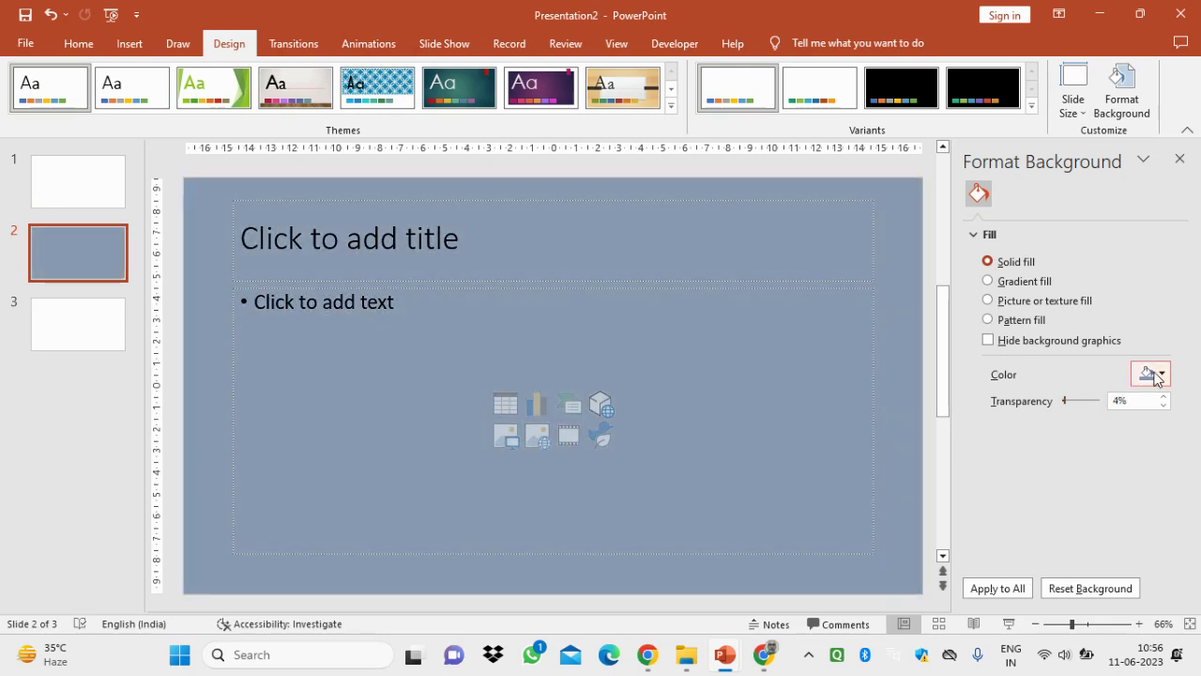
left_click(1153, 373)
left_click(1060, 398)
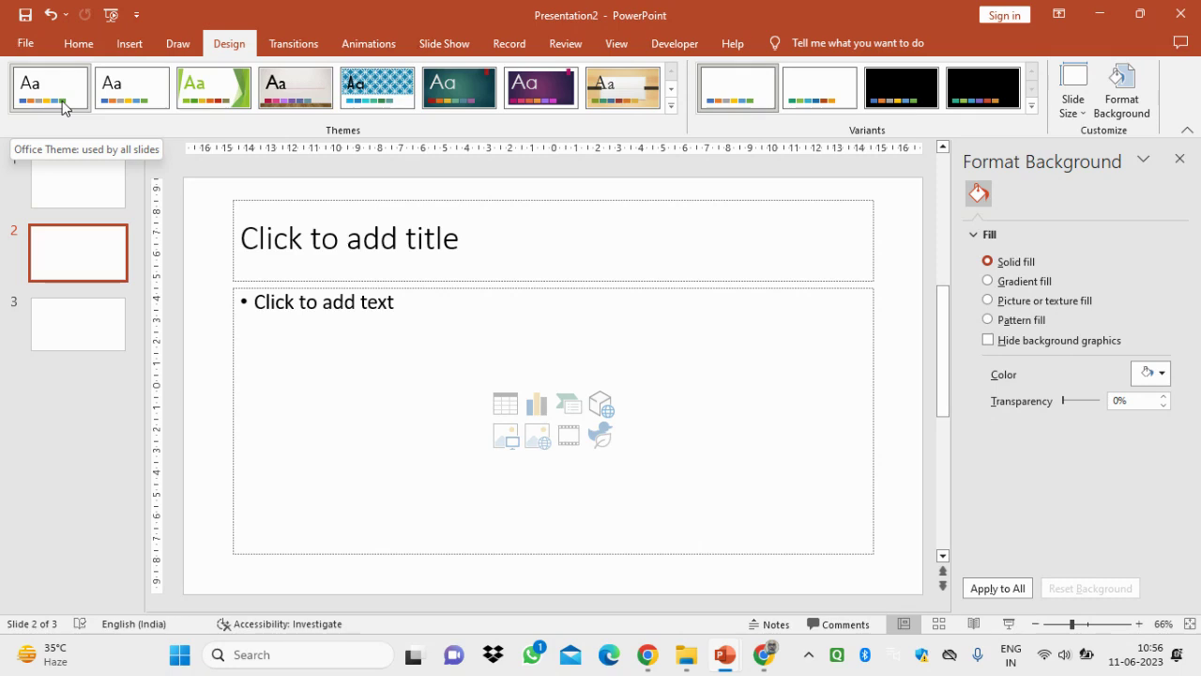
Apply the green Facet theme to all slides and close the Format Background pane
left_click(64, 107)
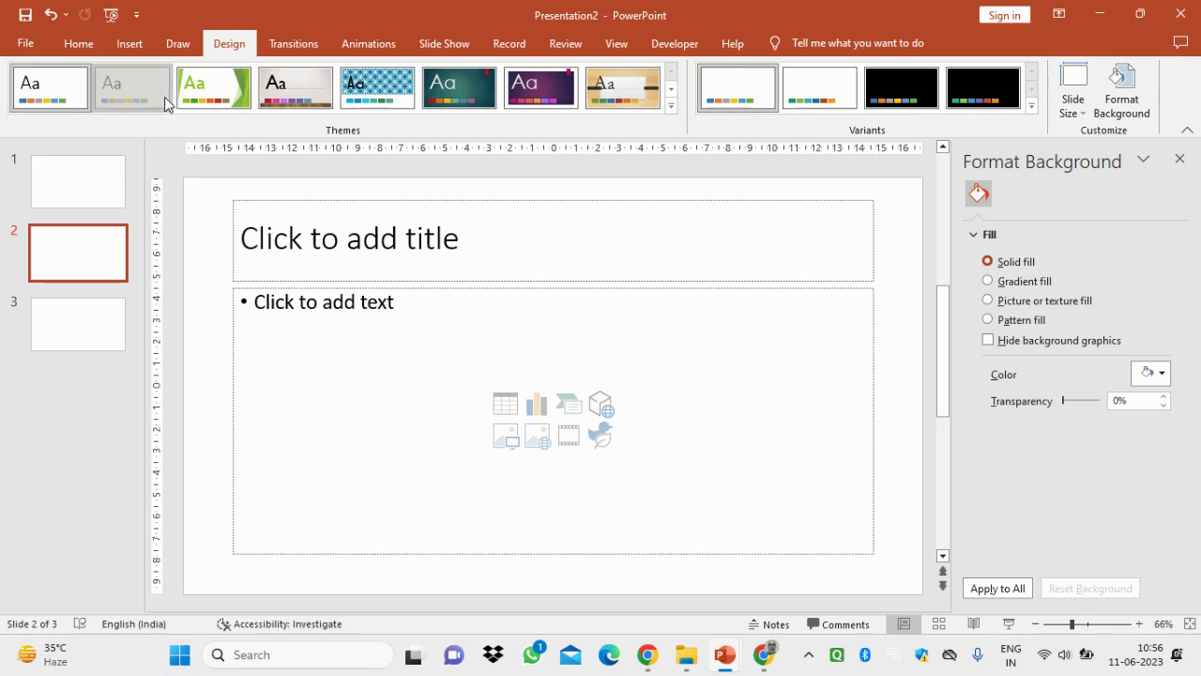
left_click(214, 93)
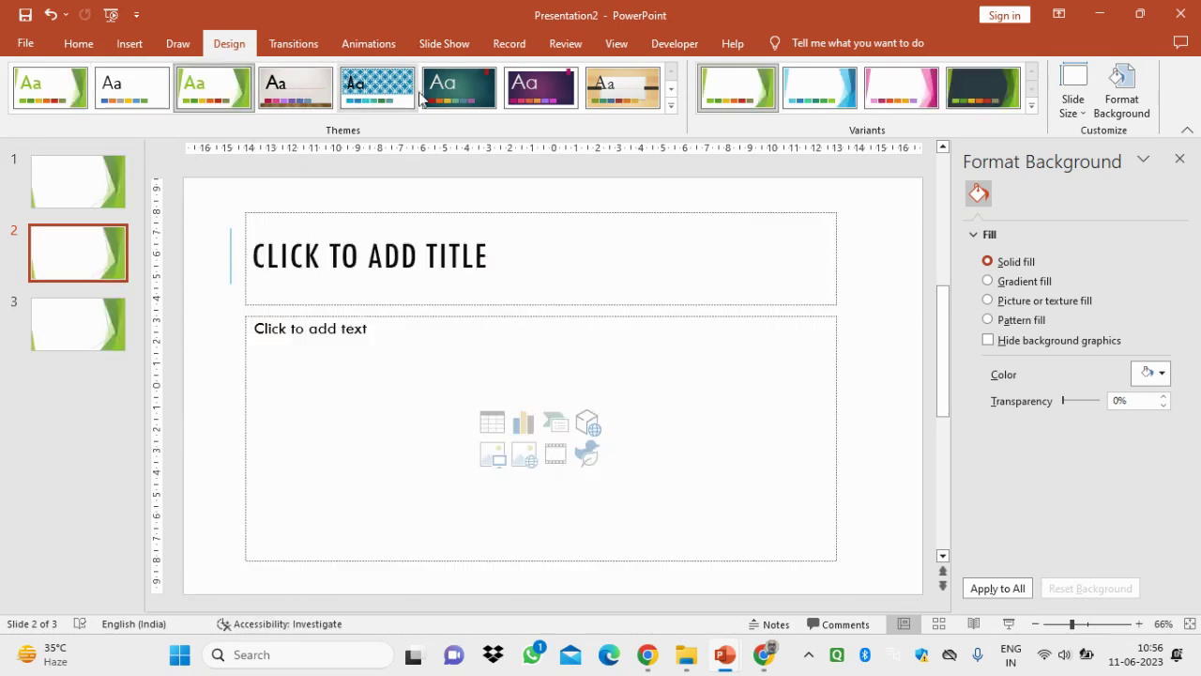
left_click(671, 110)
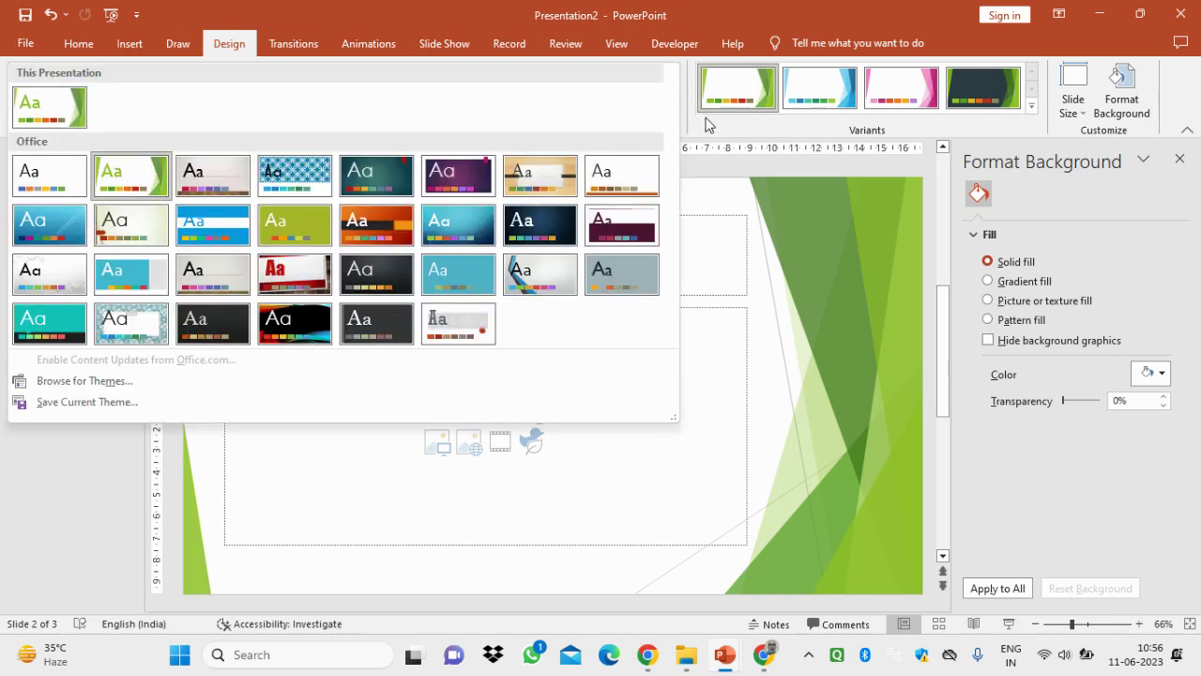
left_click(707, 122)
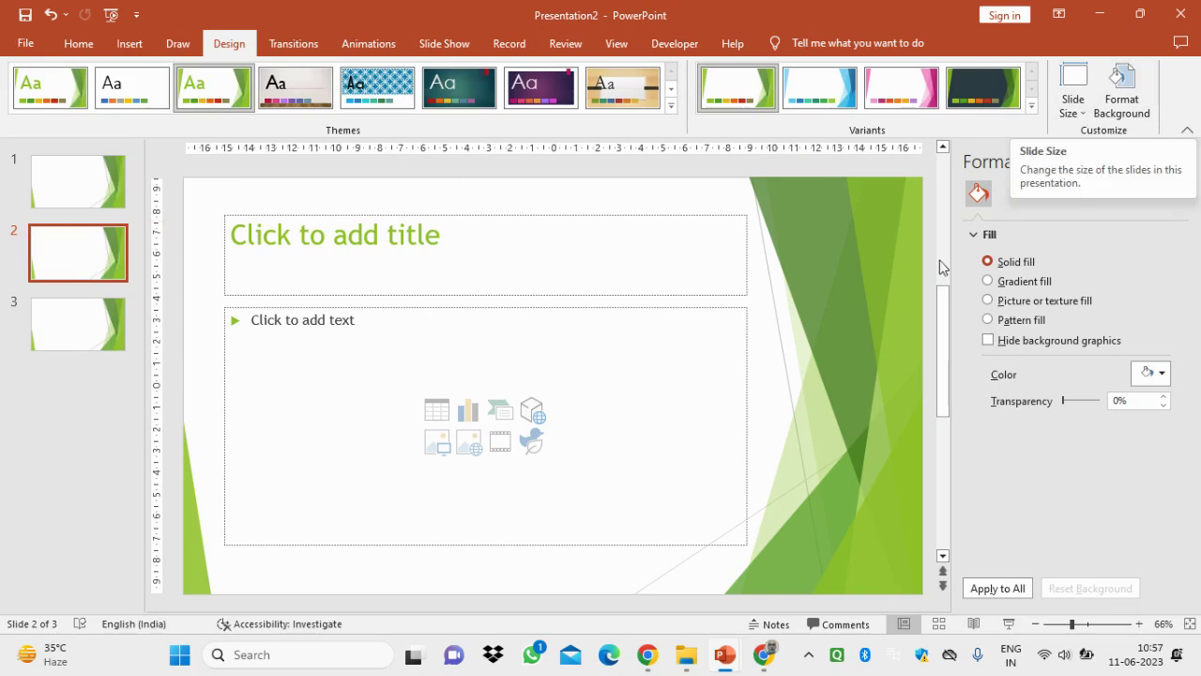
left_click(1180, 165)
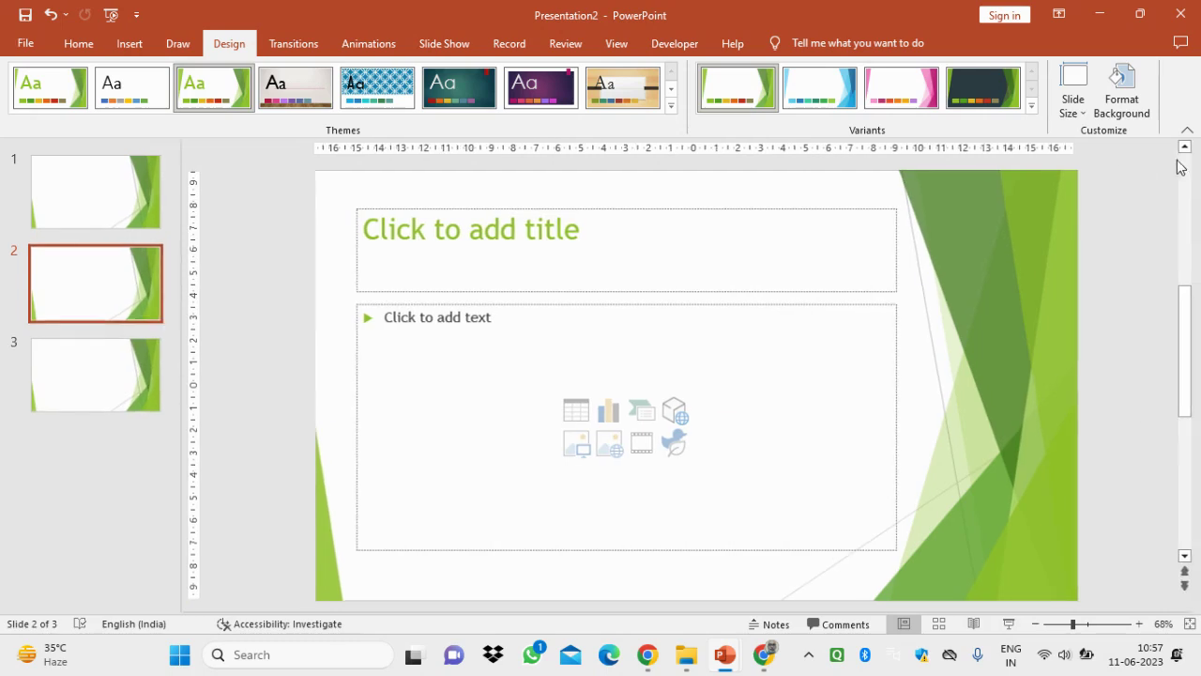
left_click(1085, 115)
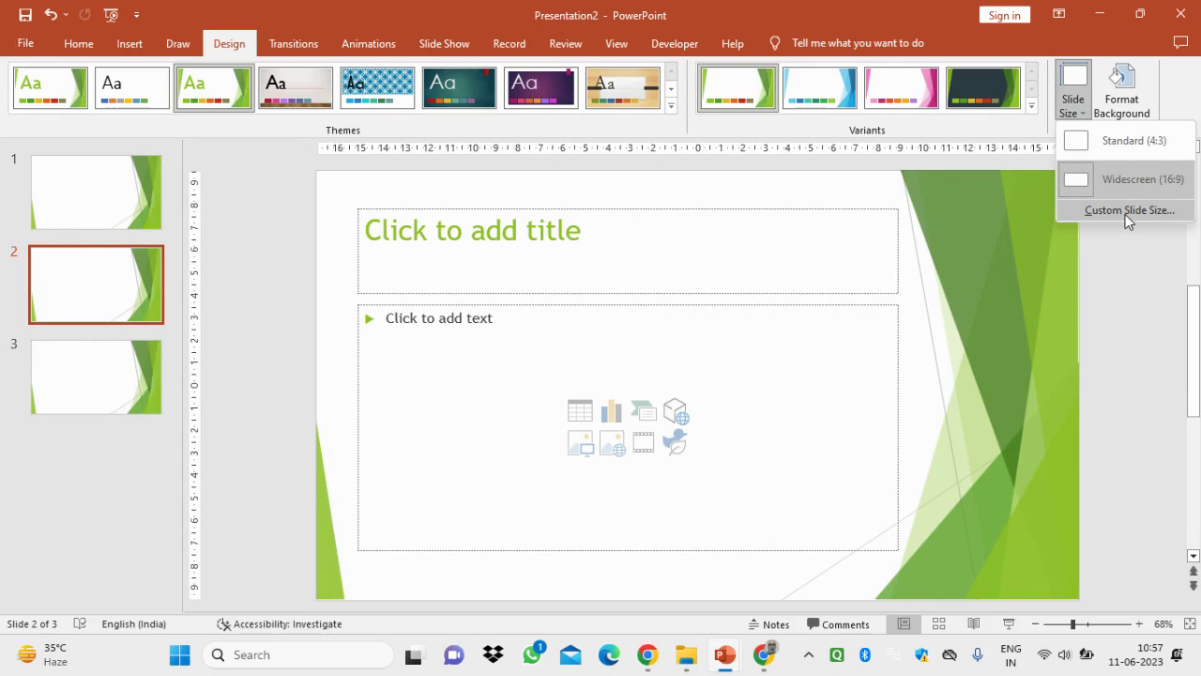
left_click(961, 130)
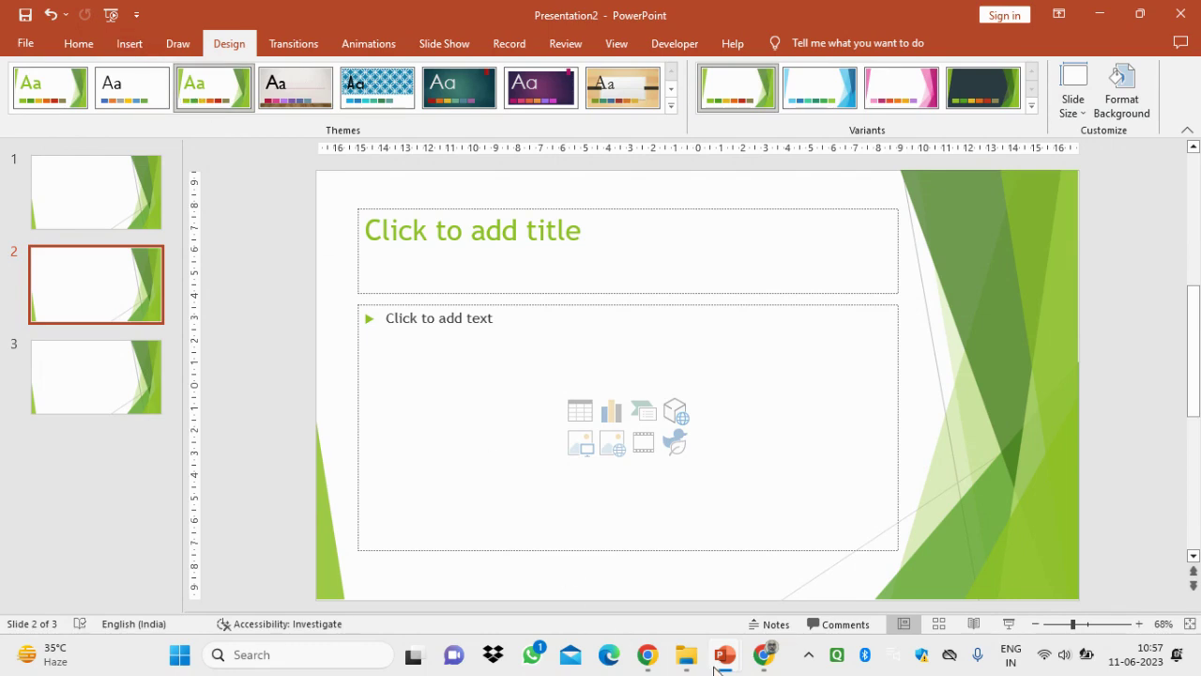
Bring the WTO presentation forward and display its five slides in Outline View
mouse_move(720, 657)
left_click(675, 599)
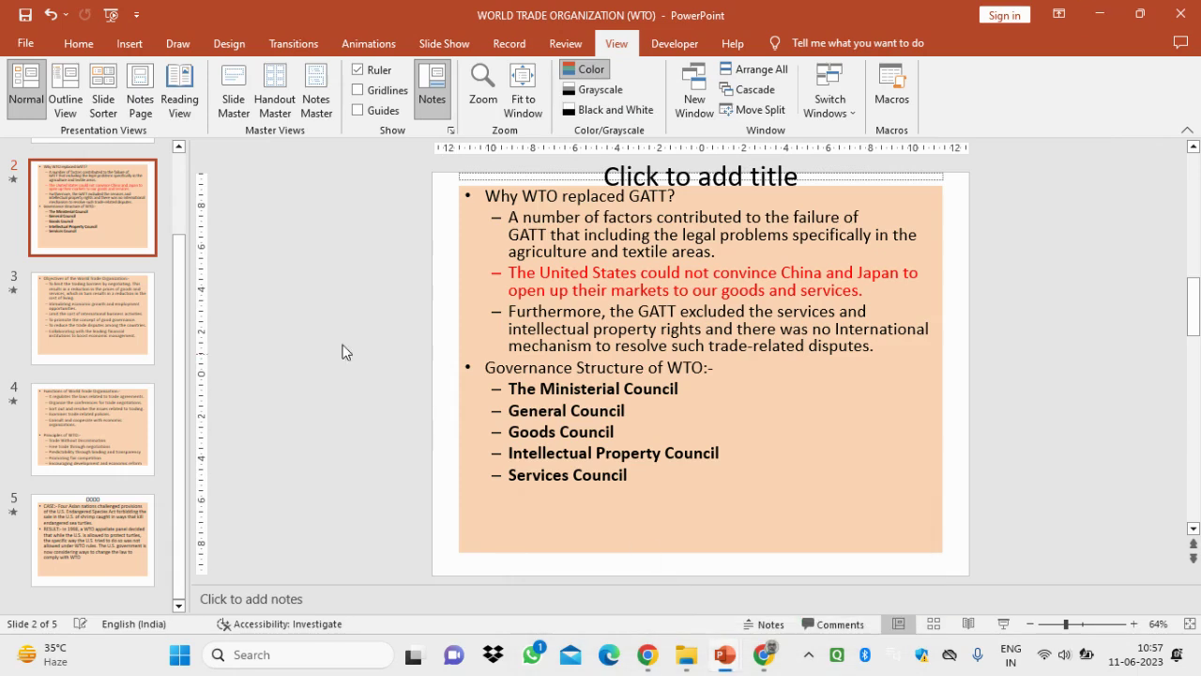
scroll(110, 323, "down", 2)
scroll(171, 295, "up", 2)
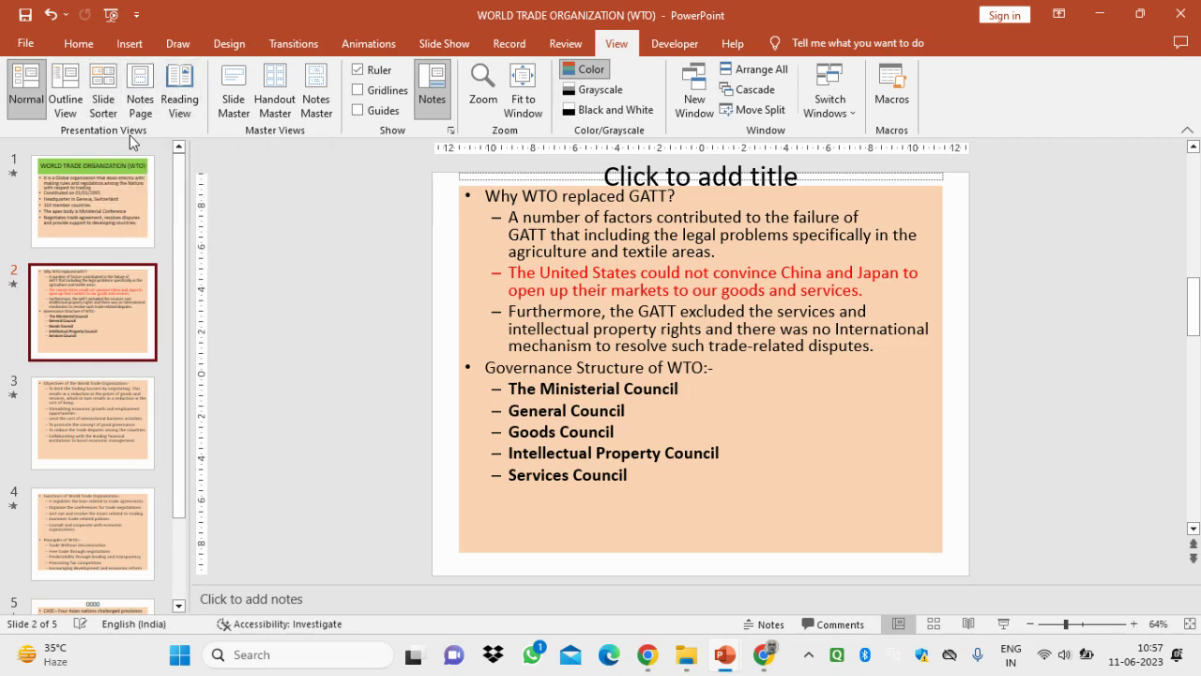
left_click(63, 84)
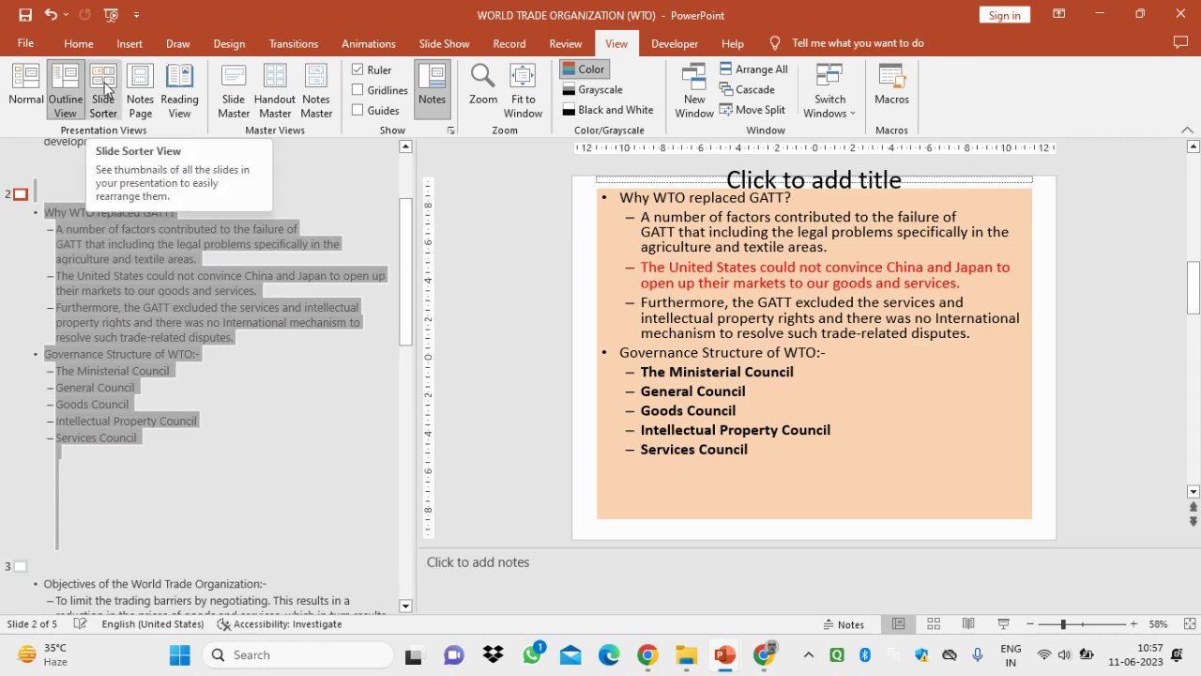
In Slide Sorter, swap the GATT and Objectives slides, then restore GATT as slide 2
left_click(105, 86)
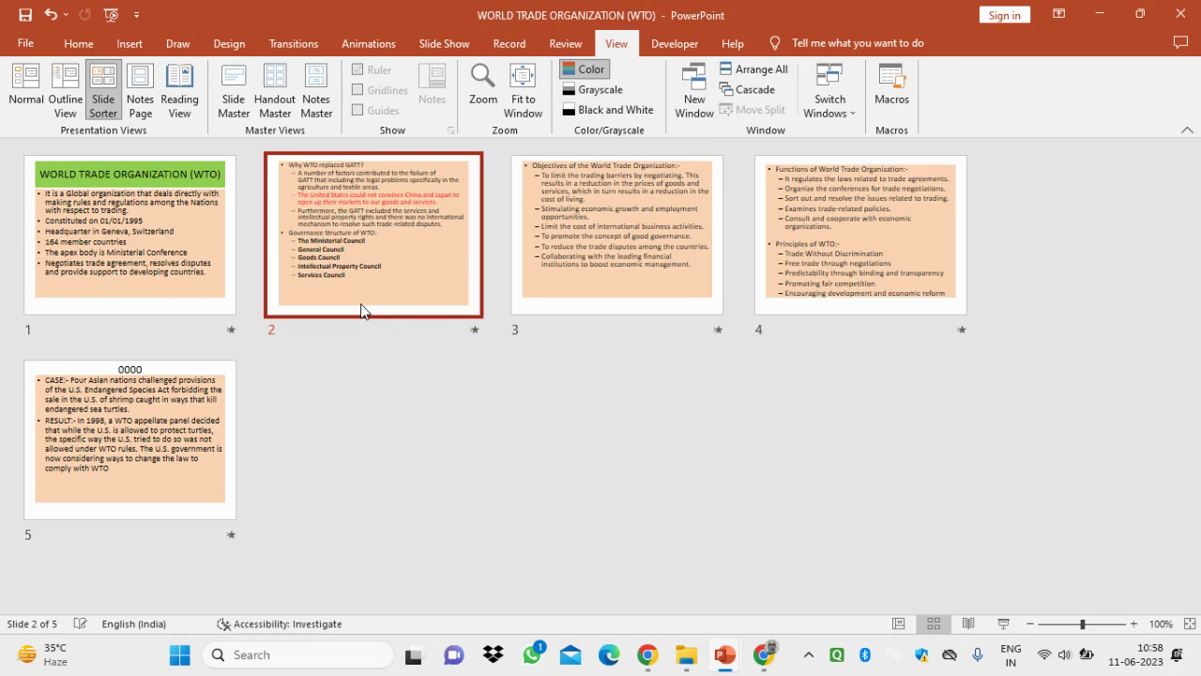
left_click_drag(361, 310, 582, 312)
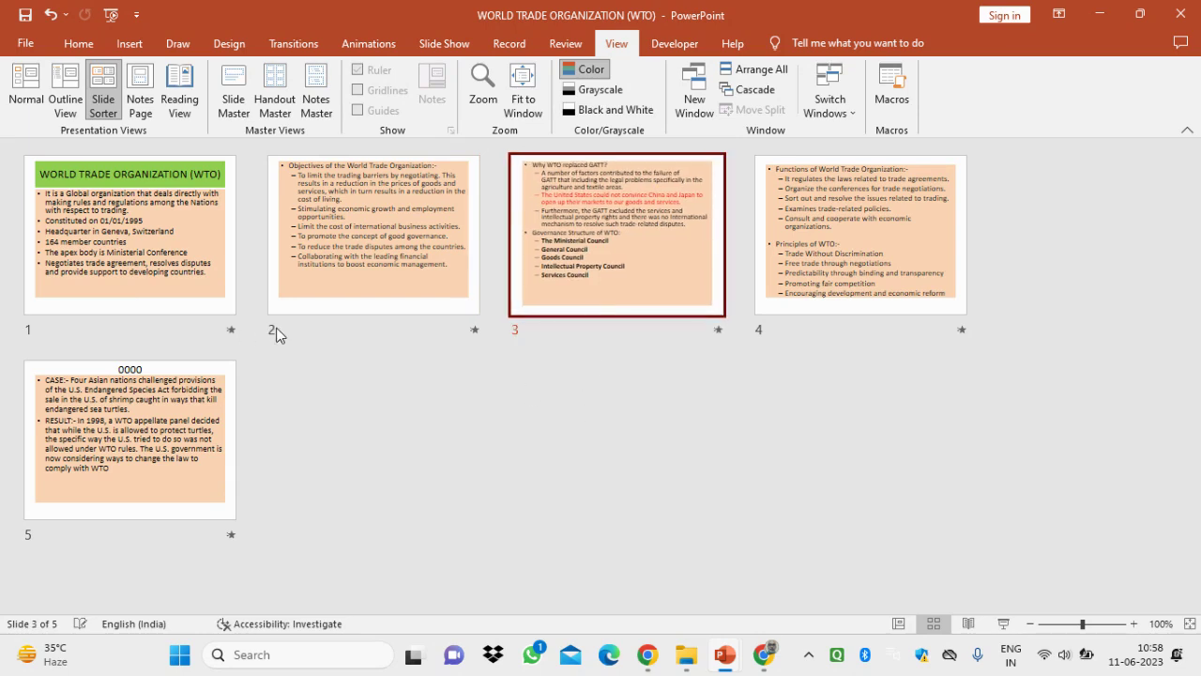
left_click_drag(423, 284, 670, 290)
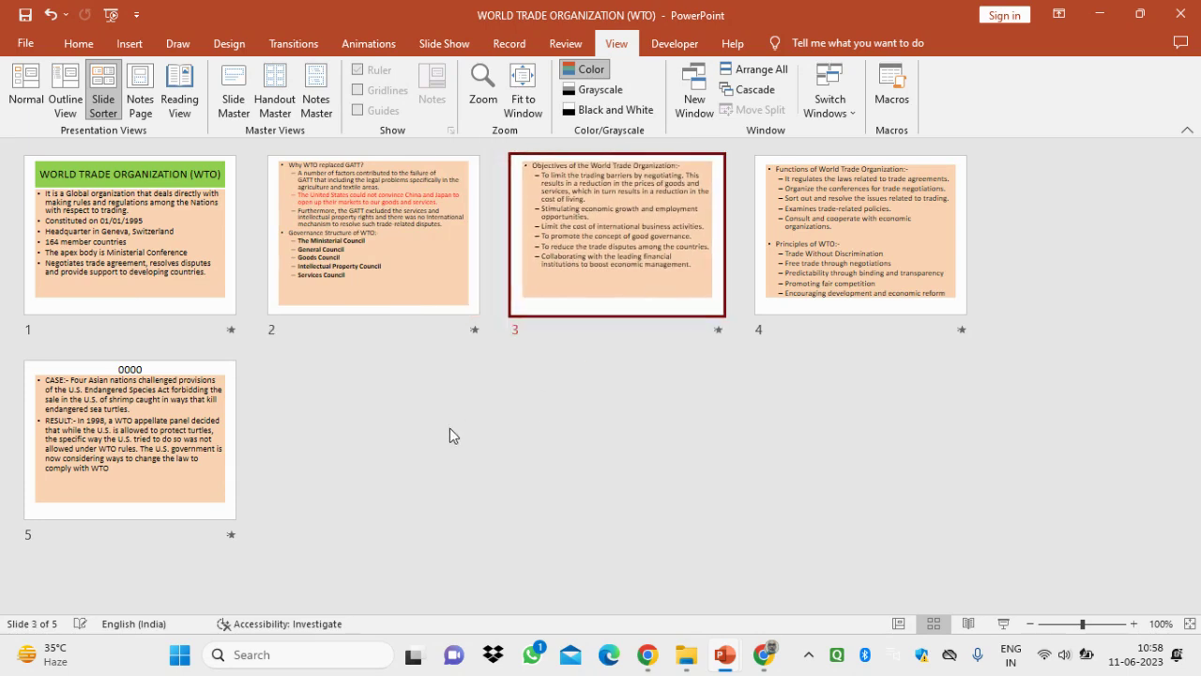